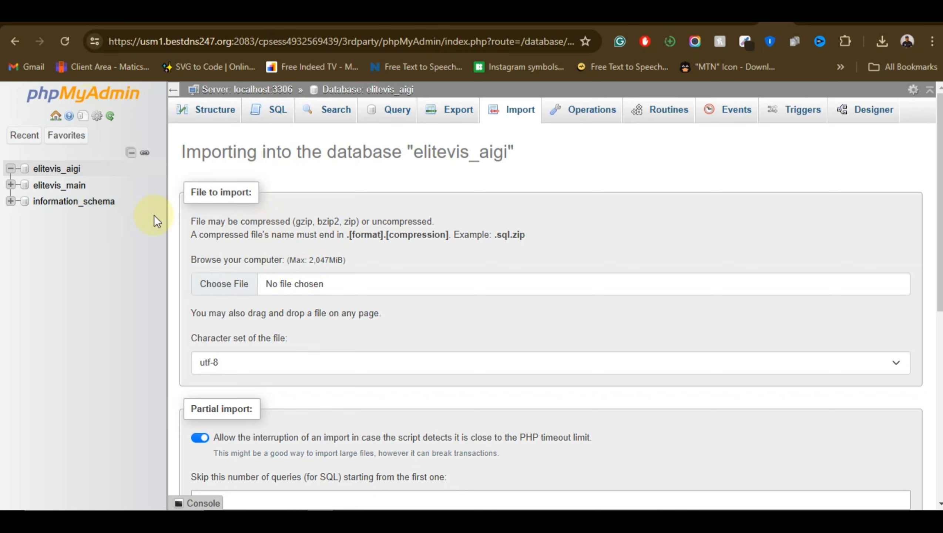
# Try to import the file aigiltd_main.sql from Downloads into the elitevis_aigi database
pyautogui.click(216, 289)
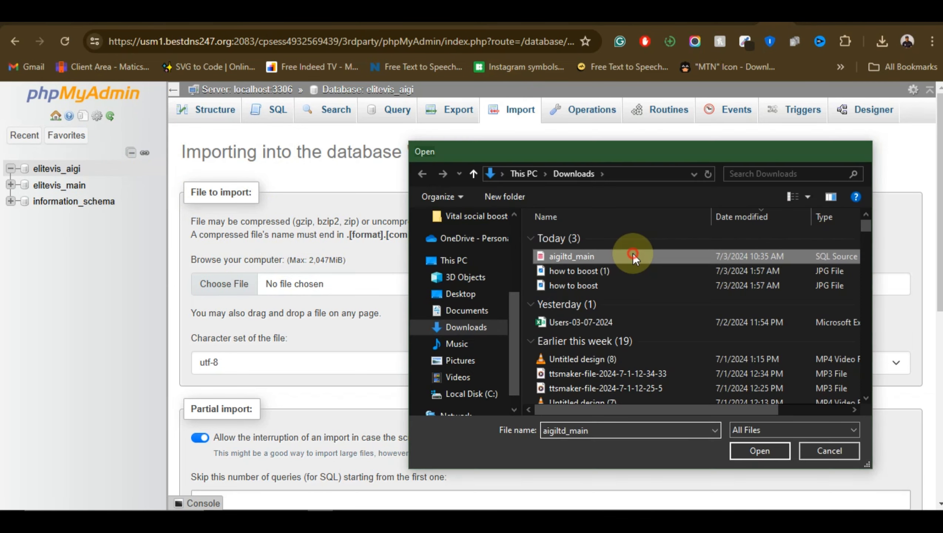
pyautogui.doubleClick(633, 253)
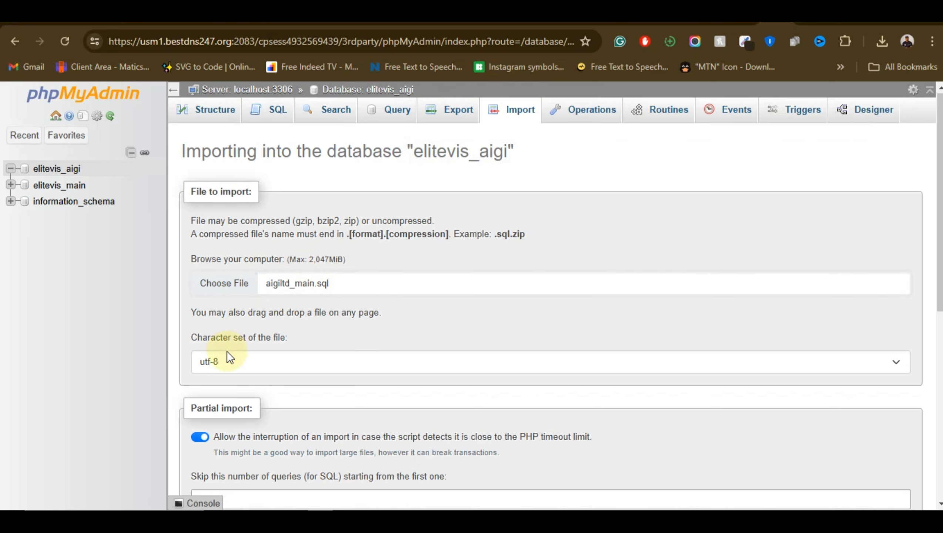
pyautogui.scroll(-10, 227, 350)
pyautogui.click(206, 480)
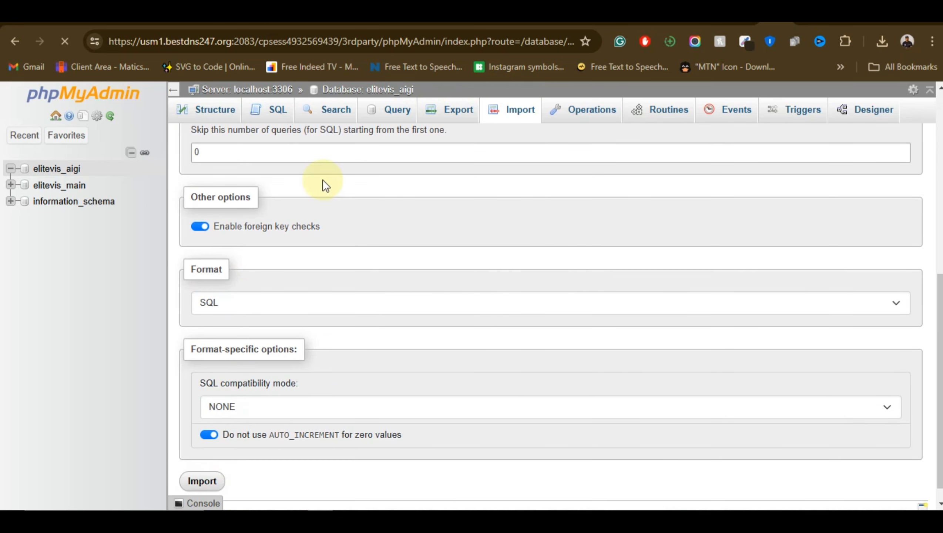
pyautogui.scroll(3, 411, 225)
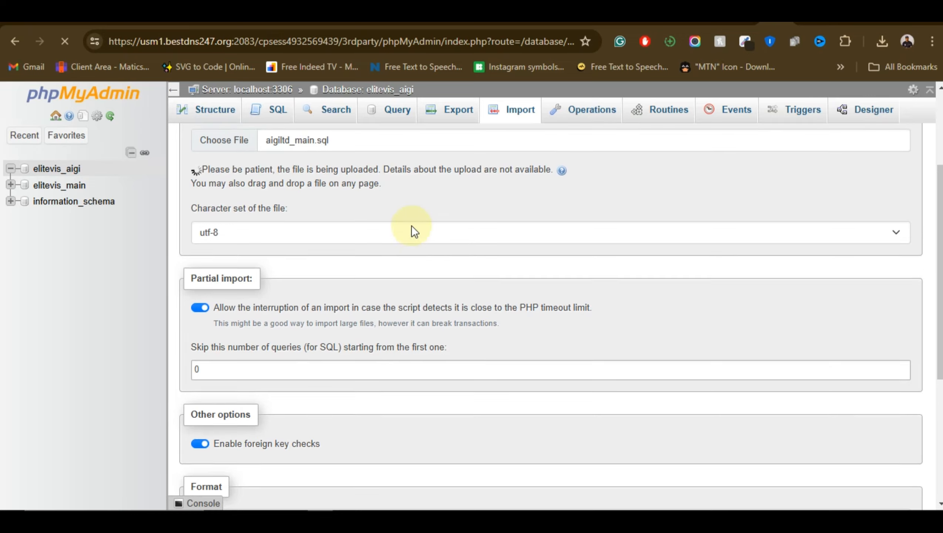
pyautogui.scroll(3, 411, 225)
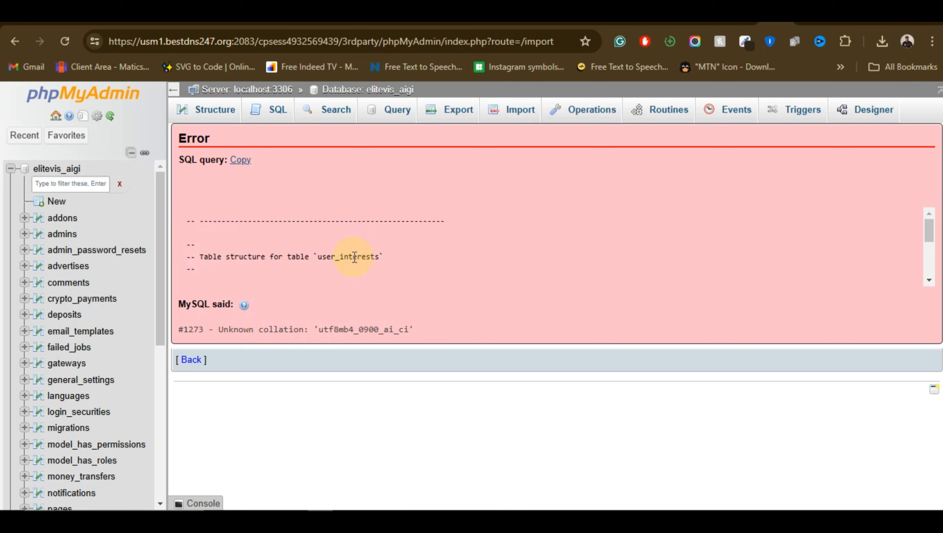
# Review the failed SQL query and copy the collation name utf8mb4_0900_ai_ci from the MySQL error message
pyautogui.scroll(-5, 427, 228)
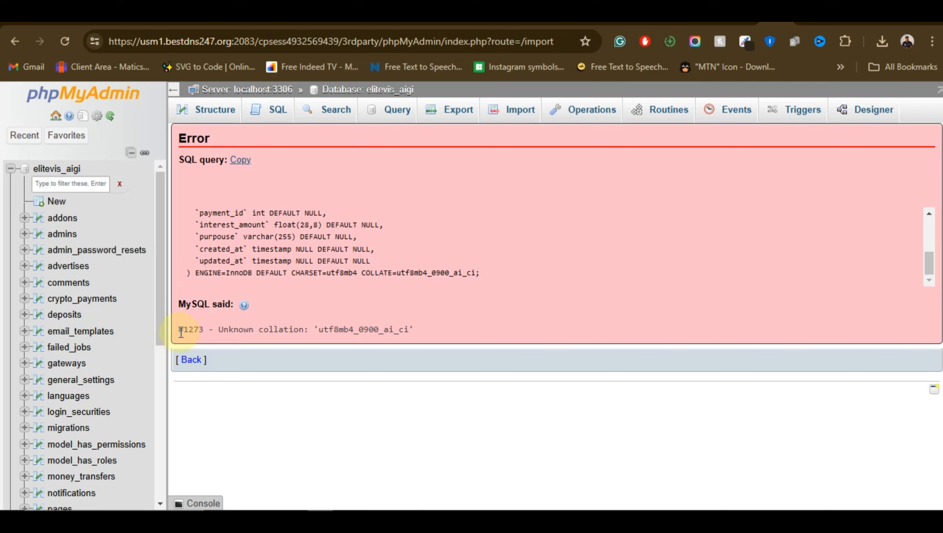
pyautogui.moveTo(181, 332); pyautogui.dragTo(411, 341)
pyautogui.click(425, 329)
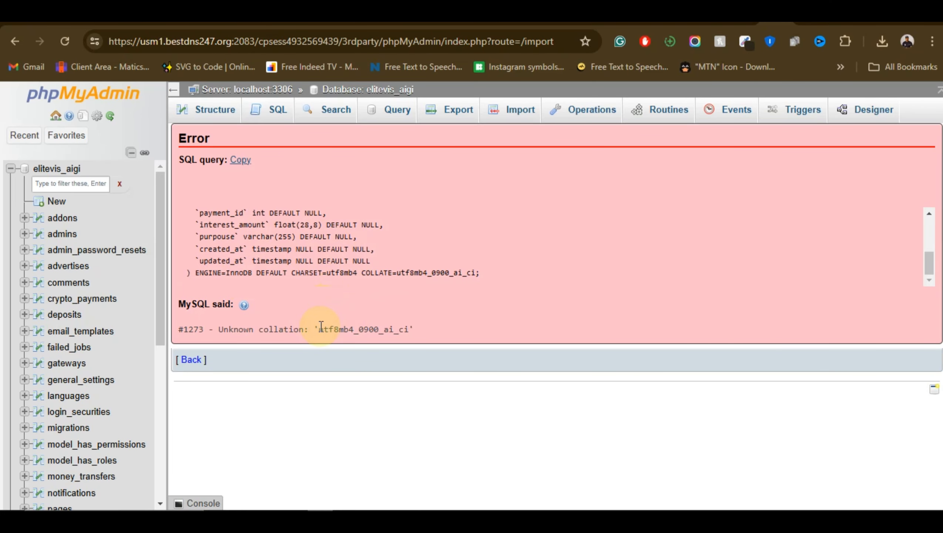
pyautogui.moveTo(320, 328); pyautogui.dragTo(410, 329)
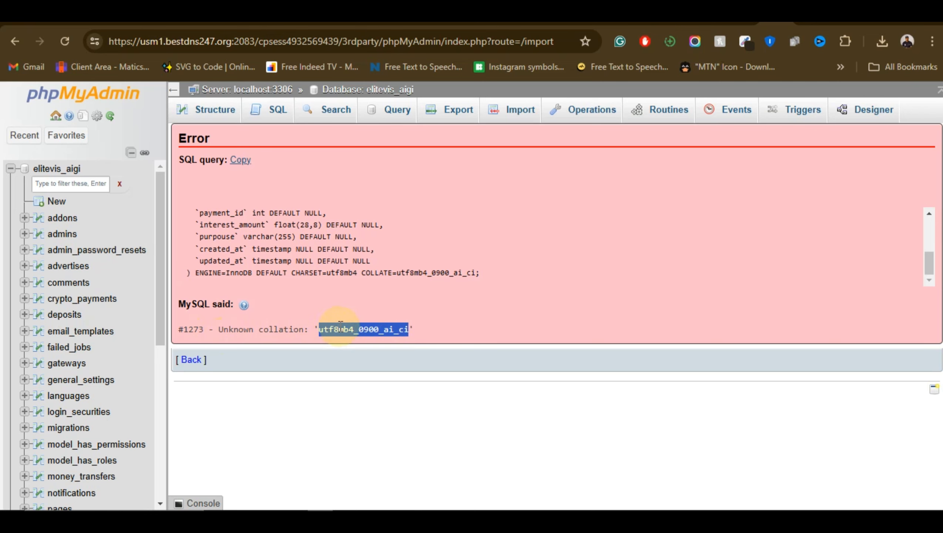
pyautogui.rightClick(383, 110)
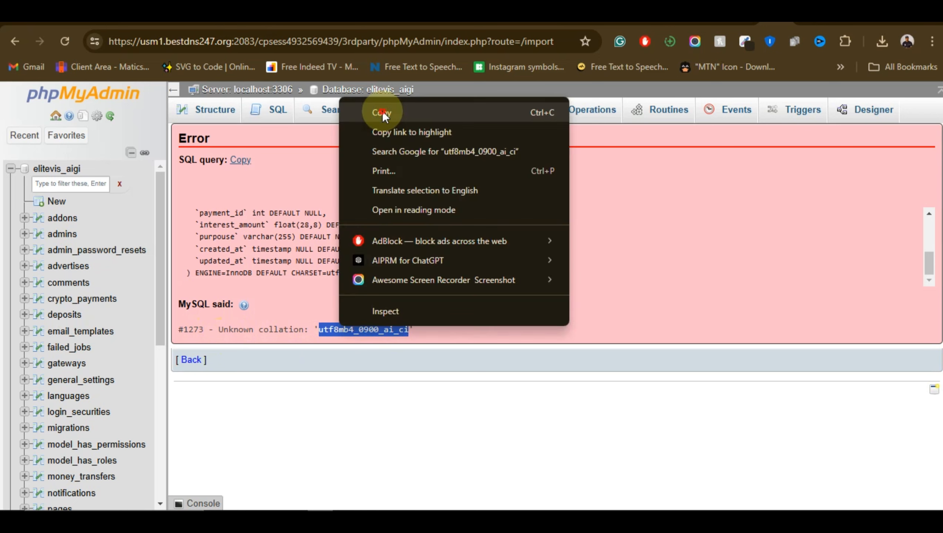
pyautogui.click(385, 112)
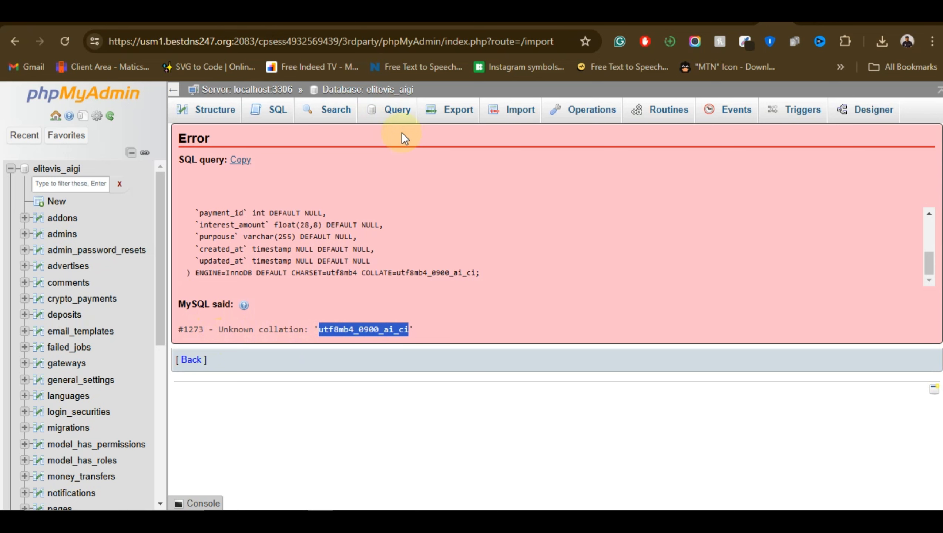
# Drop all tables in the elitevis_aigi database and reload the database's structure page
pyautogui.click(67, 169)
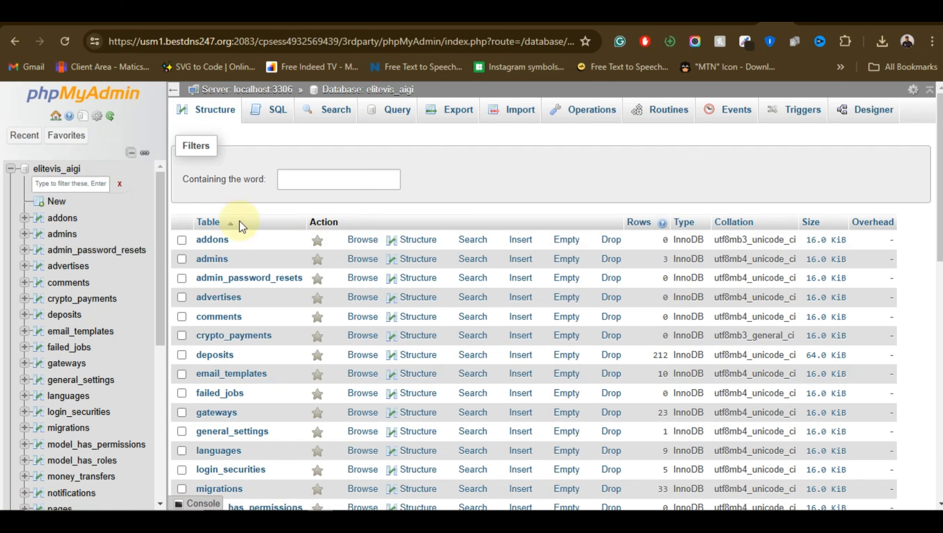
pyautogui.scroll(-5, 407, 247)
pyautogui.scroll(-5, 407, 248)
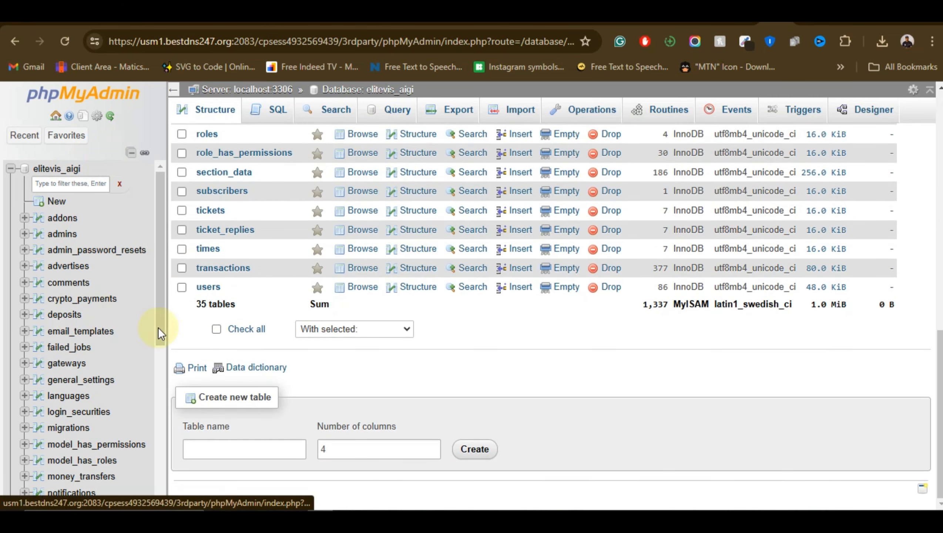
pyautogui.click(233, 329)
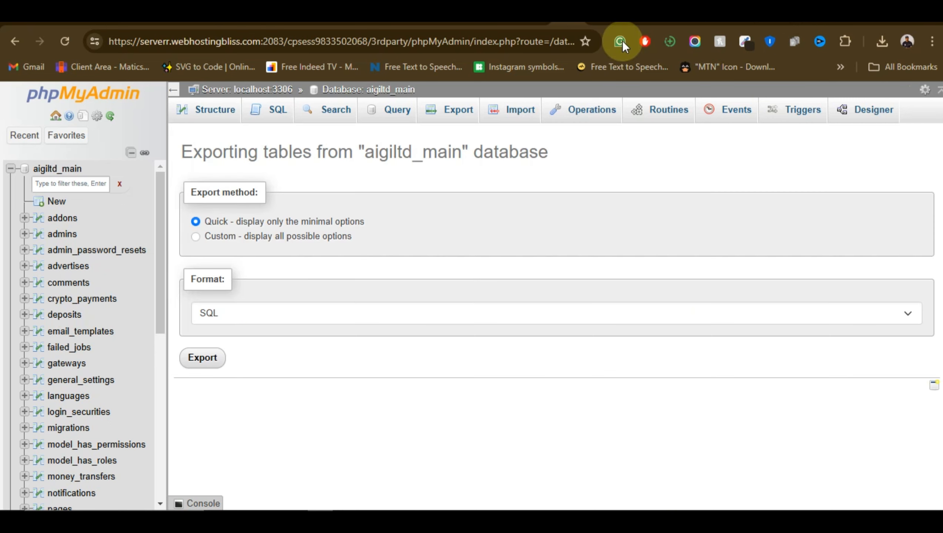
pyautogui.click(52, 168)
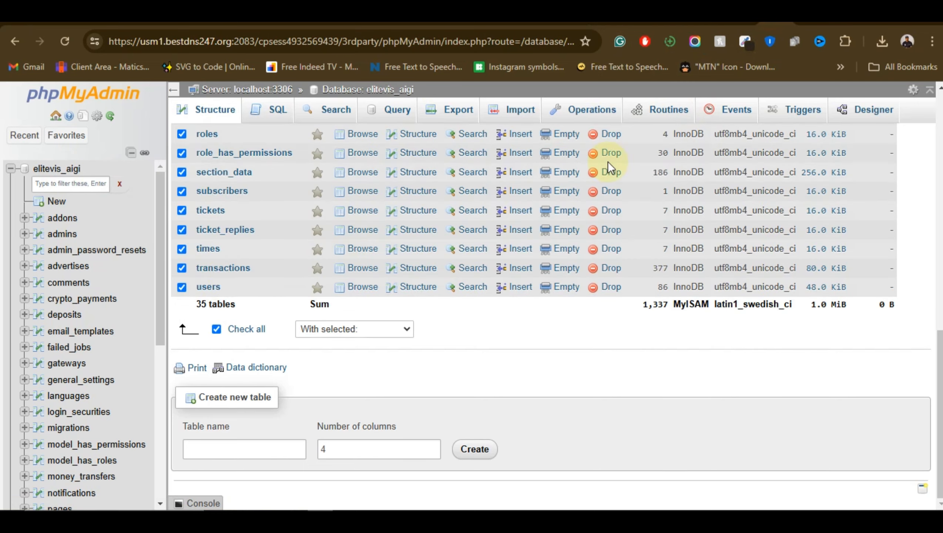
pyautogui.click(327, 328)
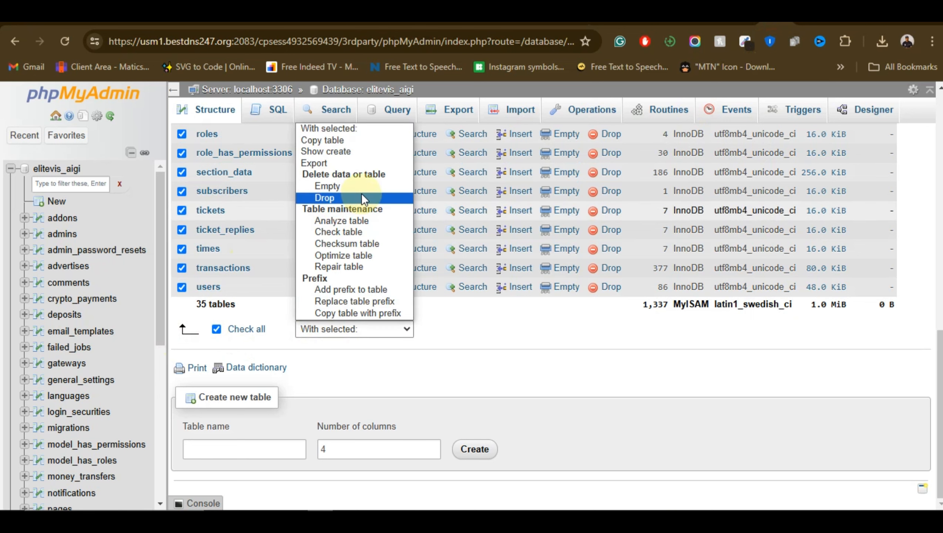
pyautogui.click(361, 198)
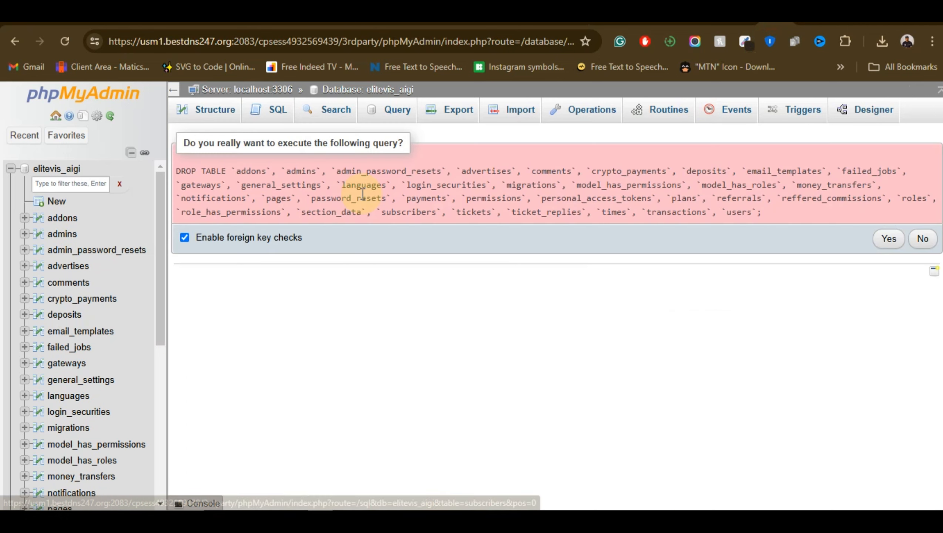
pyautogui.click(892, 238)
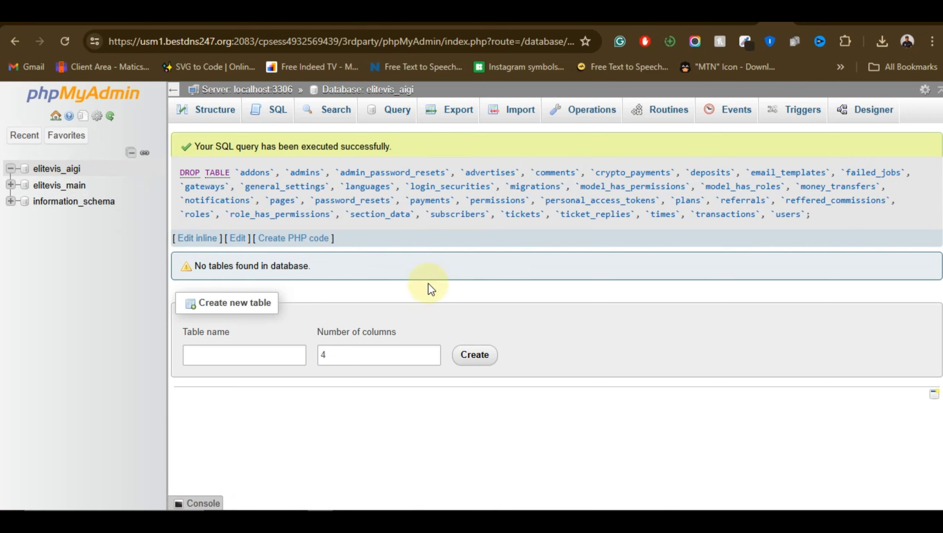
pyautogui.click(52, 168)
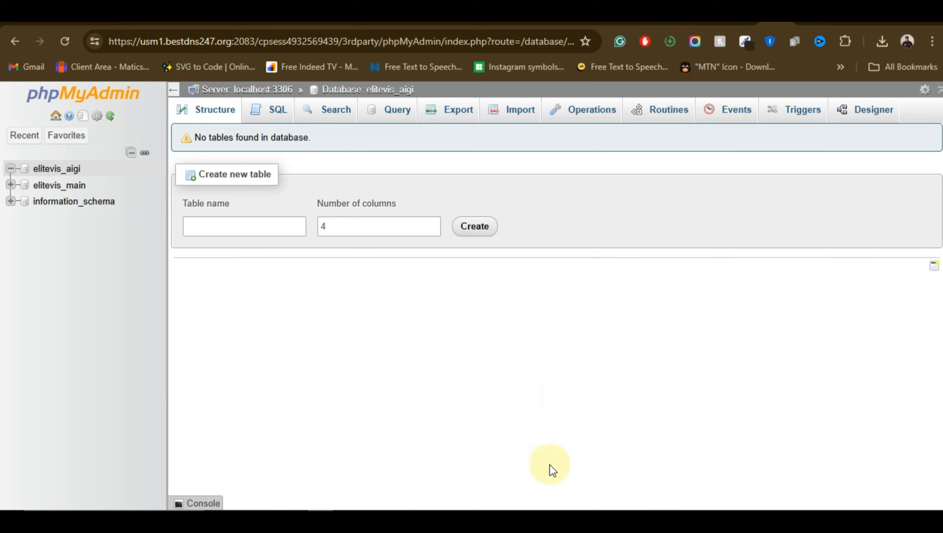
# Switch to Notepad and bring up the note listing the steps to solve the unknown collation error
pyautogui.moveTo(553, 507)
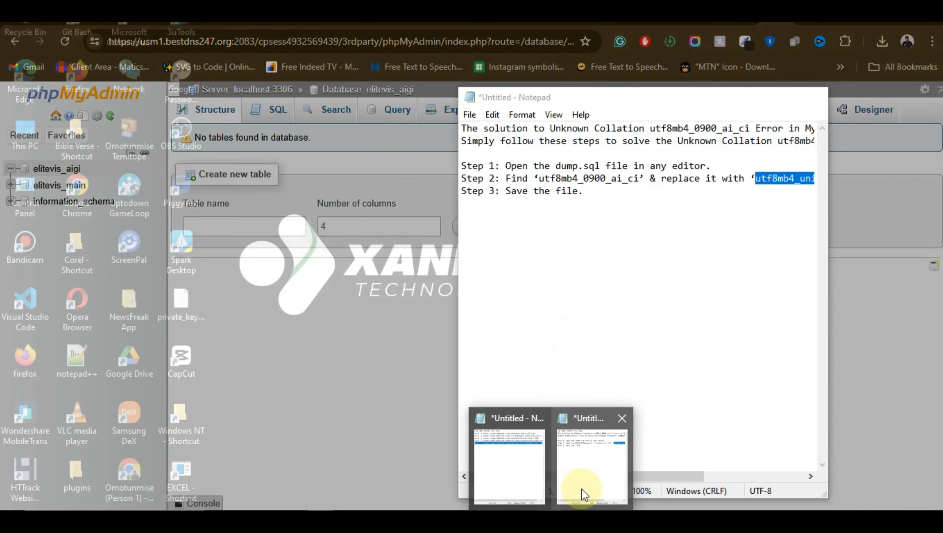
pyautogui.click(581, 489)
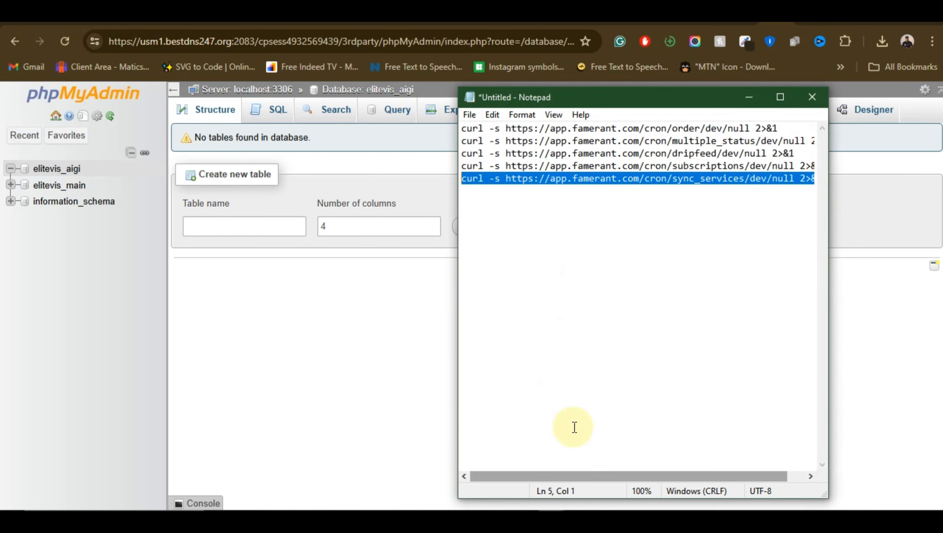
pyautogui.click(364, 354)
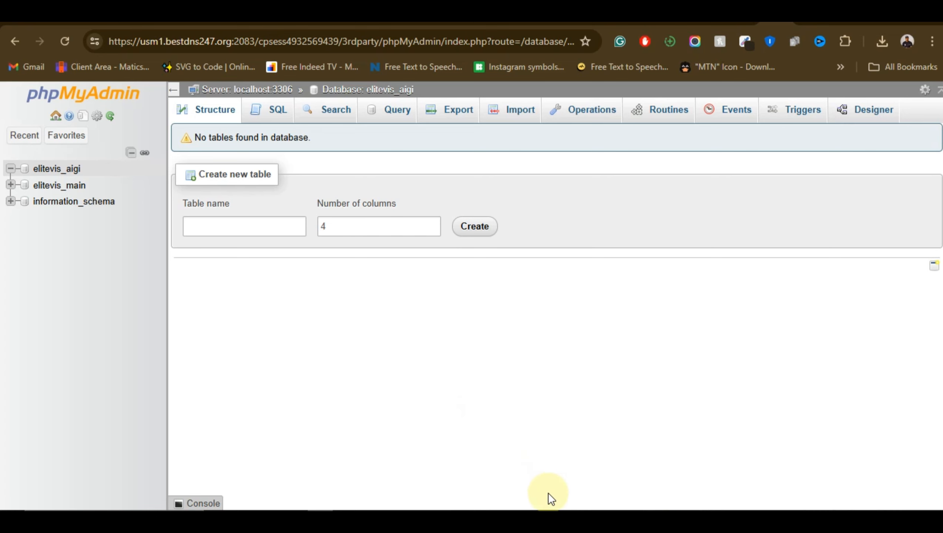
pyautogui.moveTo(551, 508)
pyautogui.click(575, 481)
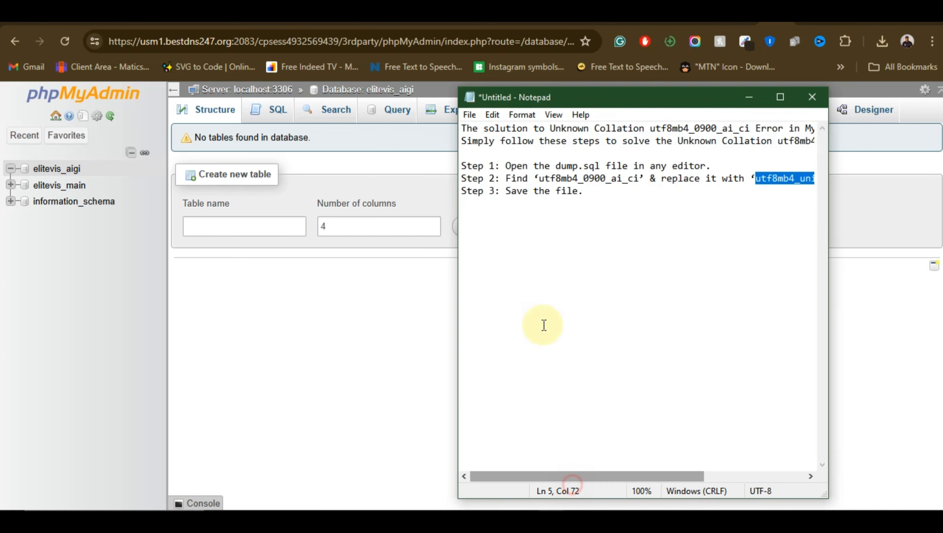
pyautogui.click(470, 116)
pyautogui.click(485, 146)
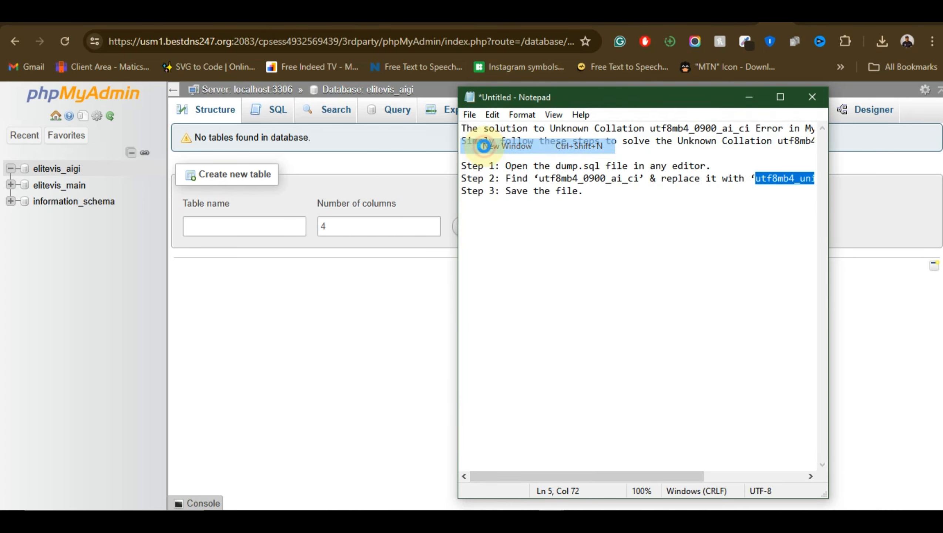
pyautogui.click(470, 118)
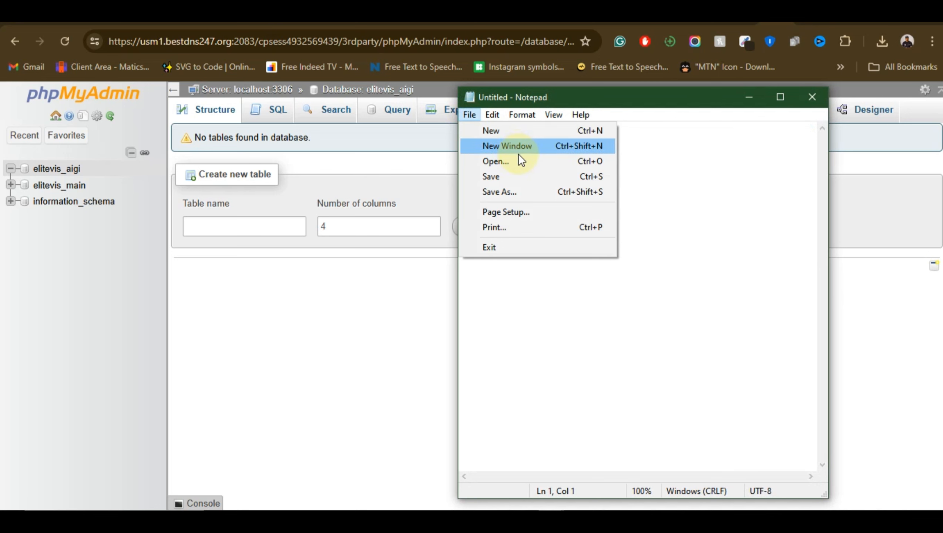
pyautogui.click(534, 164)
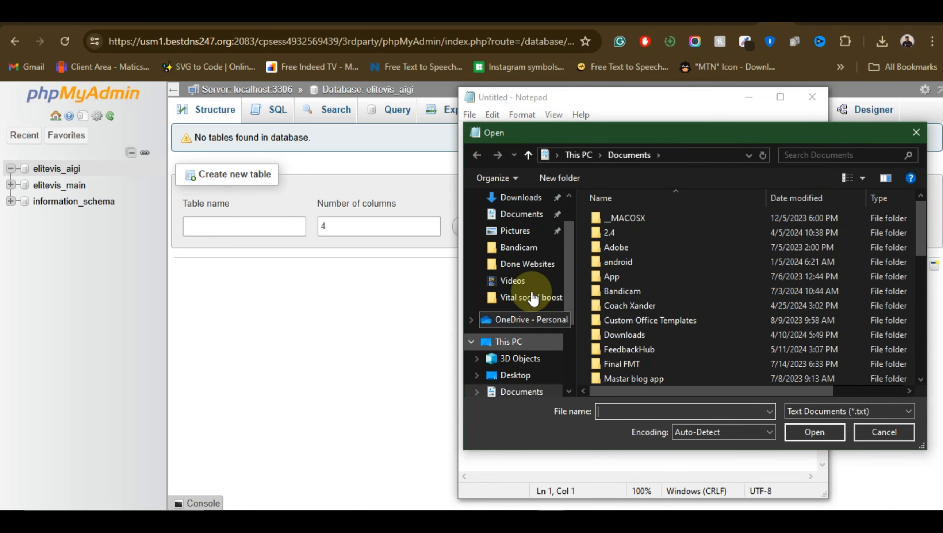
pyautogui.click(517, 197)
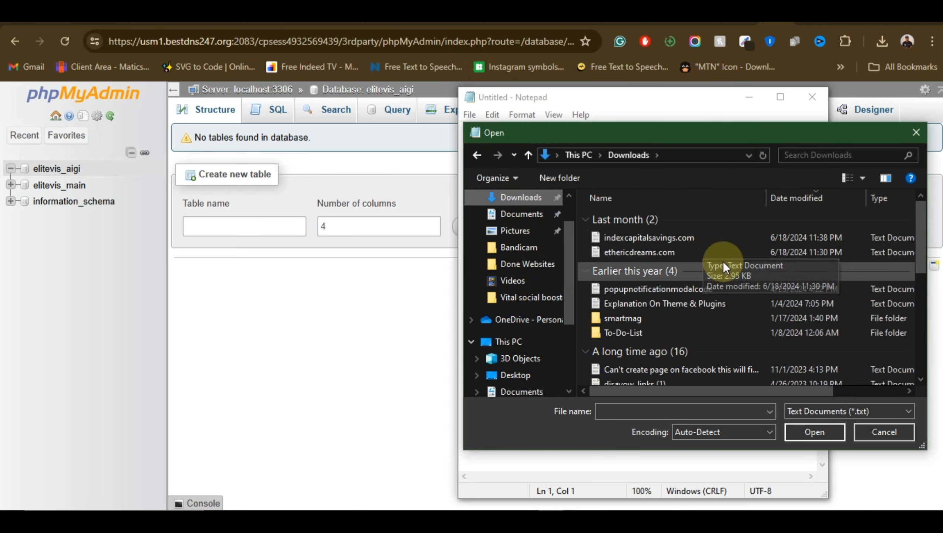
pyautogui.click(915, 132)
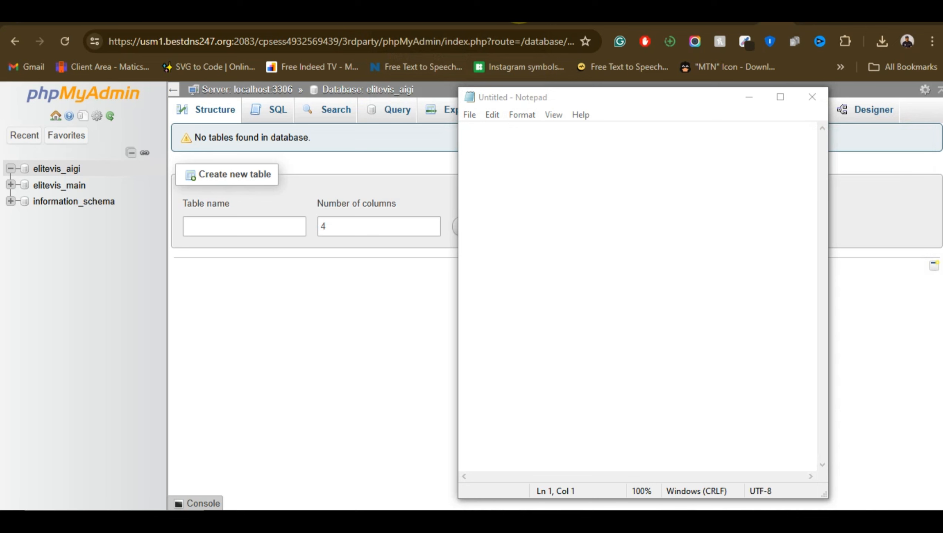
# Open the aigiltd_main SQL file from the Downloads folder in Notepad and look through its header and first table definitions
pyautogui.hotkey('alt', 'Tab')
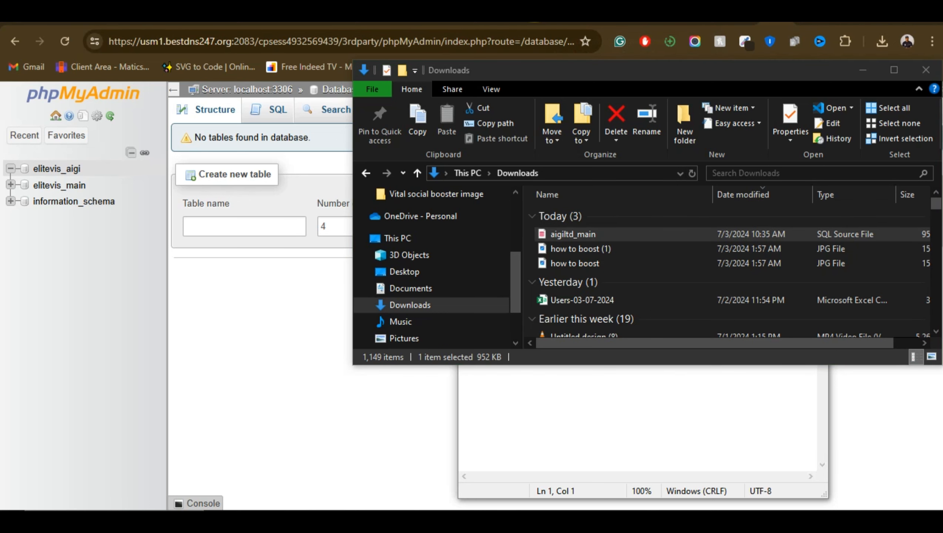
pyautogui.scroll(-2, 571, 309)
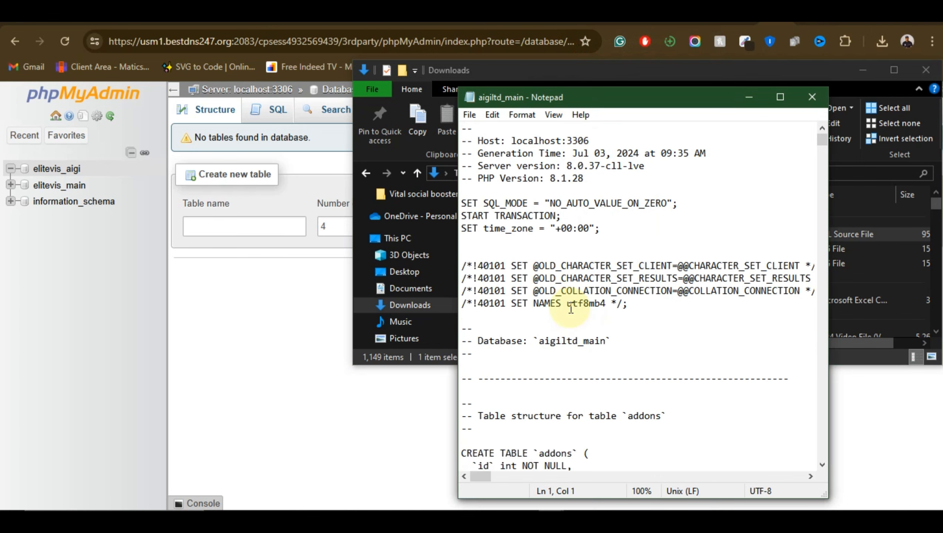
pyautogui.scroll(-6, 571, 310)
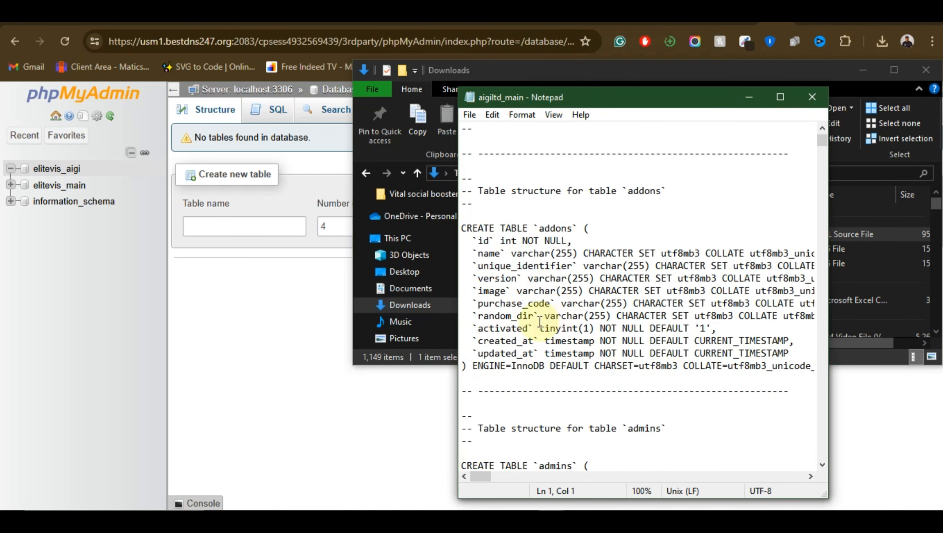
pyautogui.scroll(8, 540, 321)
pyautogui.click(580, 203)
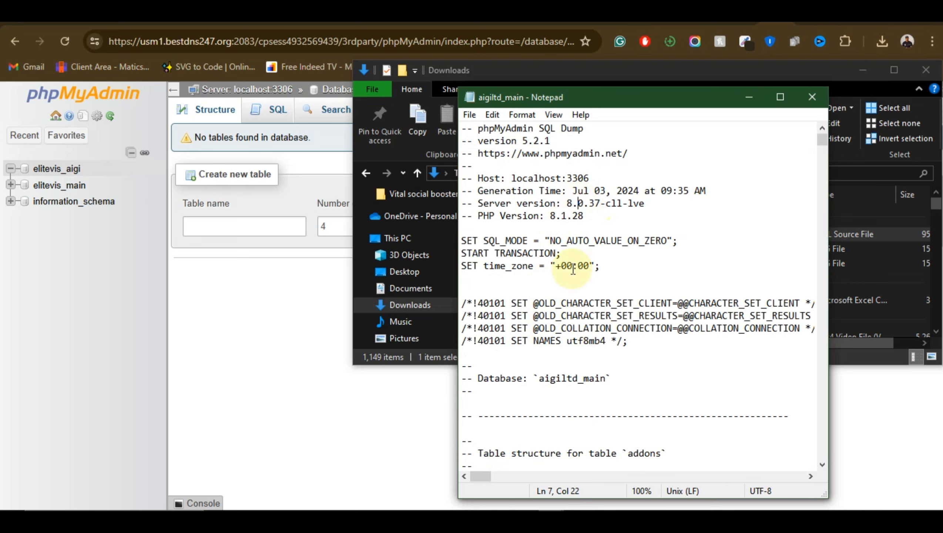
pyautogui.scroll(-3, 560, 295)
pyautogui.click(551, 303)
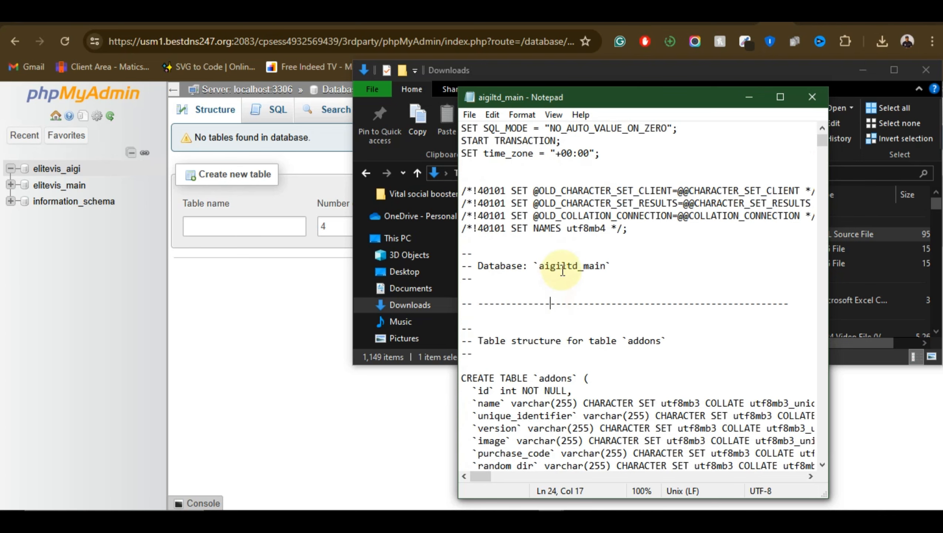
pyautogui.scroll(2, 563, 270)
pyautogui.scroll(-7, 562, 271)
pyautogui.click(566, 291)
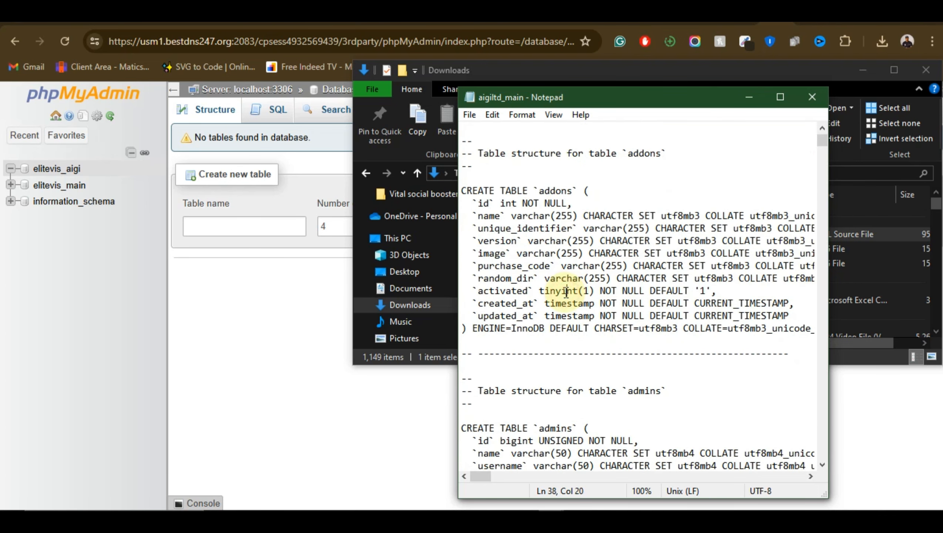
# Start a find-and-replace in the aigiltd_main file with utf8mb4_0900_ai_ci as the text to find
pyautogui.hotkey('ctrl', 'f')
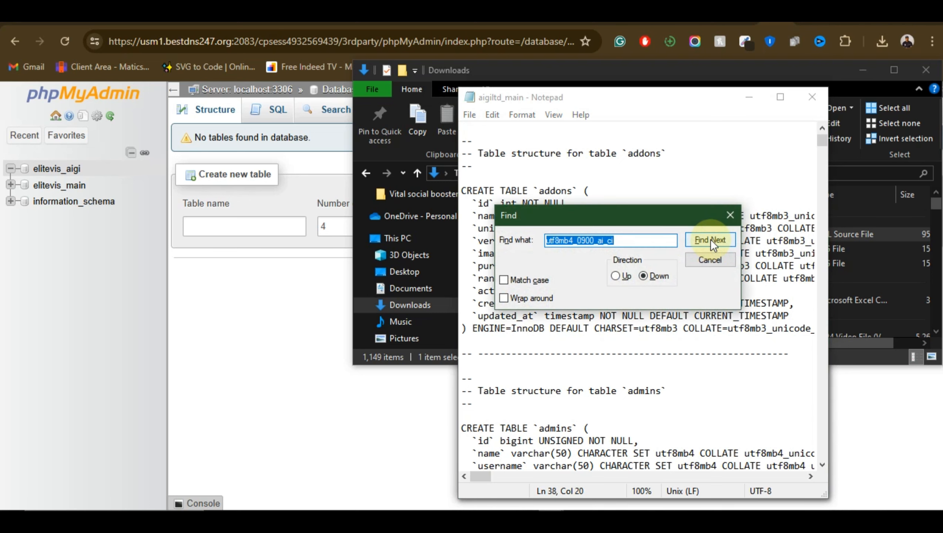
pyautogui.press('End')
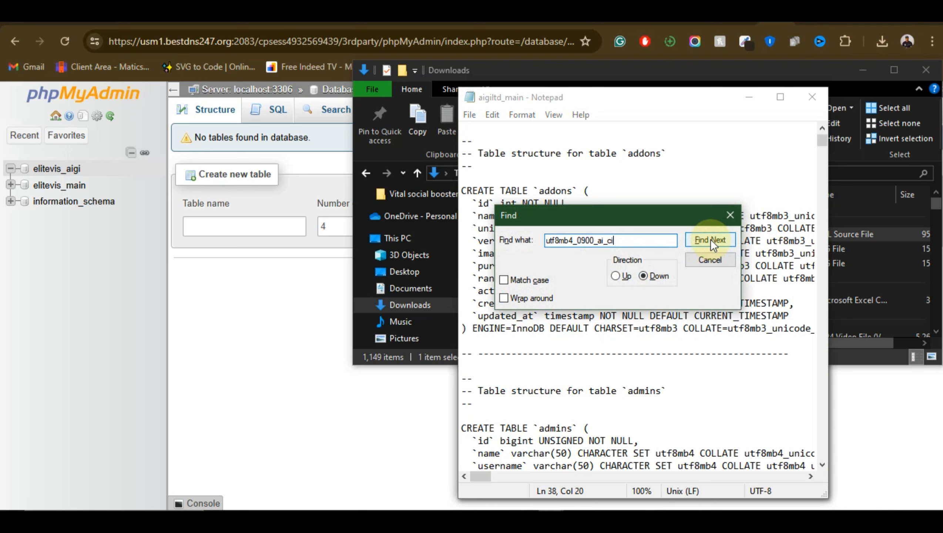
pyautogui.hotkey('ctrl', 'h')
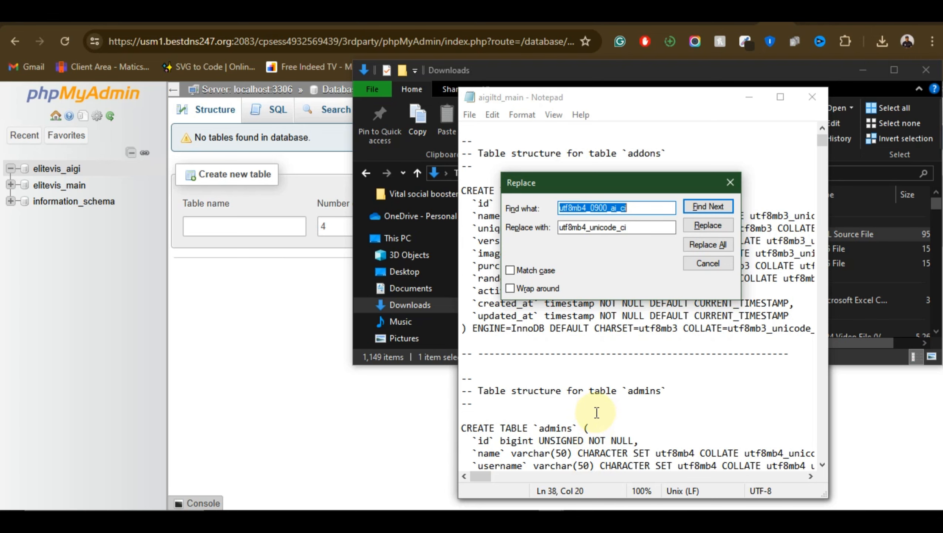
# Switch to the note with the solution steps and copy the replacement collation name utf8mb4_unicode_ci from Step 2
pyautogui.moveTo(631, 479)
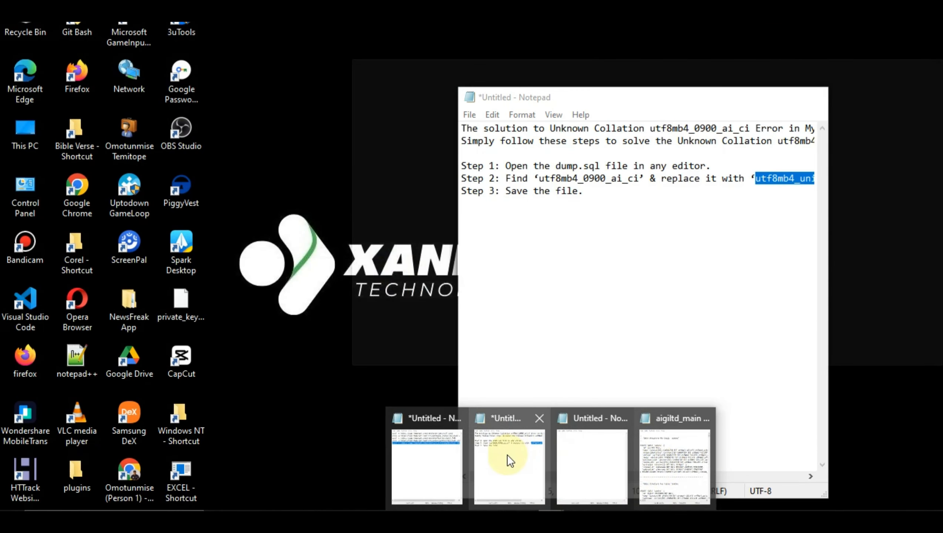
pyautogui.click(507, 457)
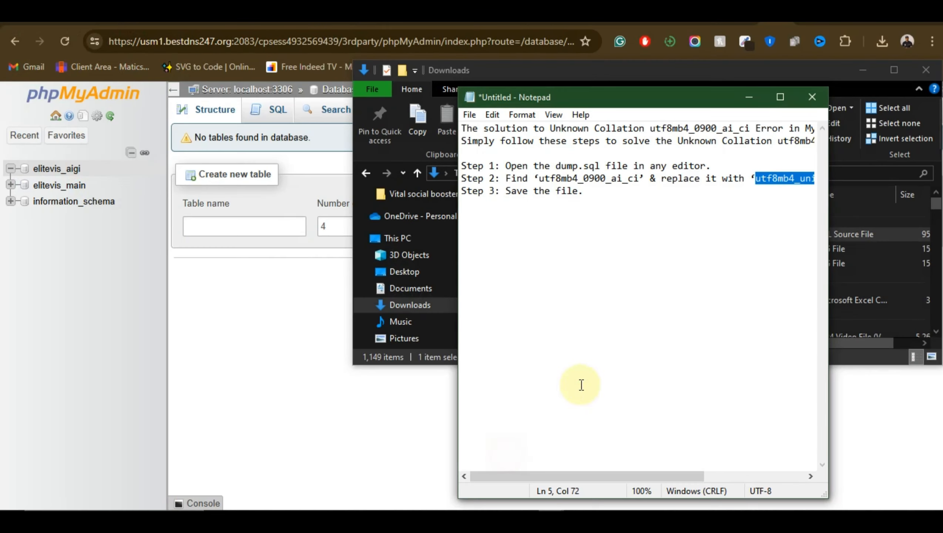
pyautogui.rightClick(765, 177)
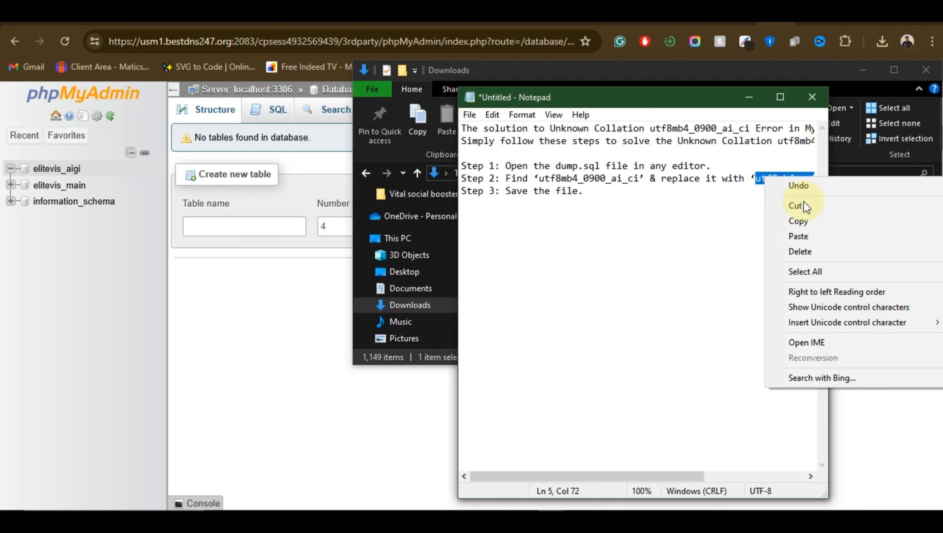
pyautogui.click(798, 221)
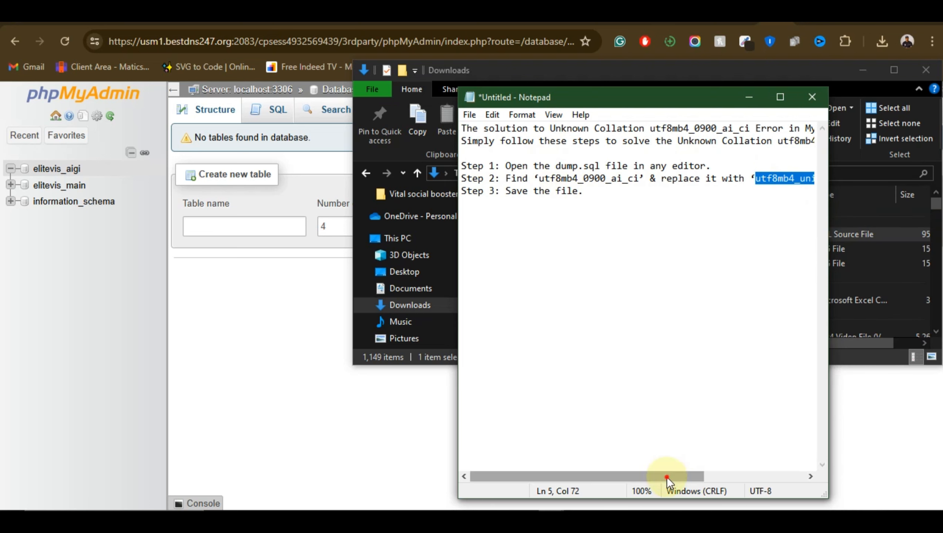
pyautogui.moveTo(666, 477); pyautogui.dragTo(745, 477)
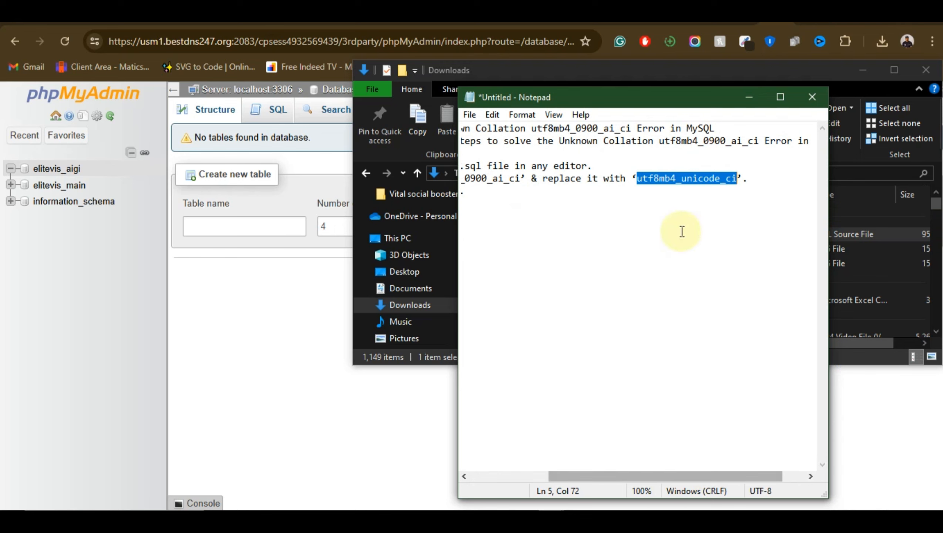
pyautogui.rightClick(669, 178)
pyautogui.click(693, 223)
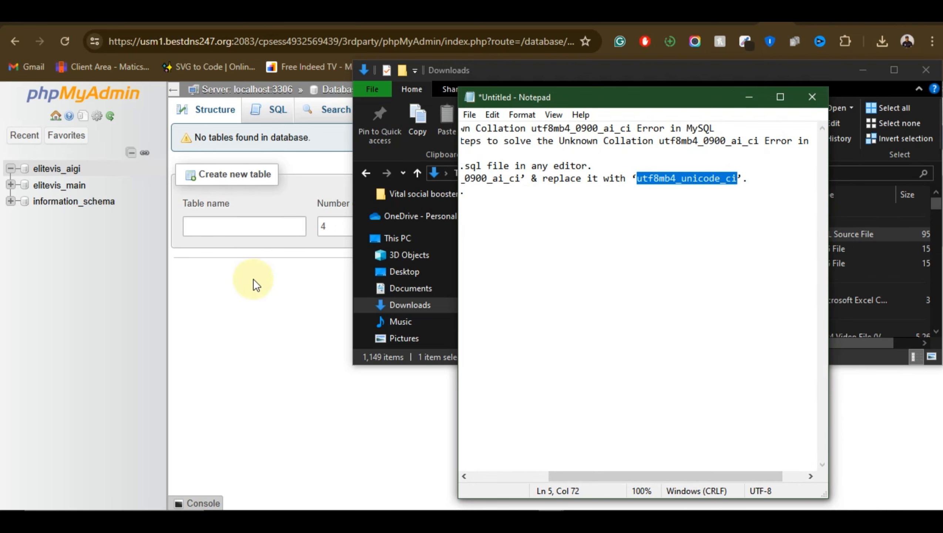
# Return to the aigiltd_main file and set the replacement text to the copied utf8mb4_unicode_ci
pyautogui.click(254, 280)
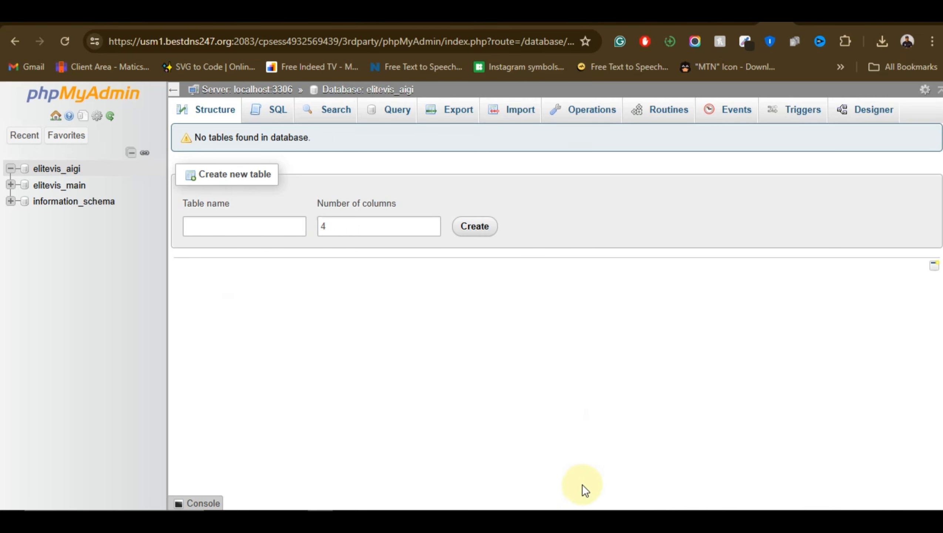
pyautogui.moveTo(552, 509)
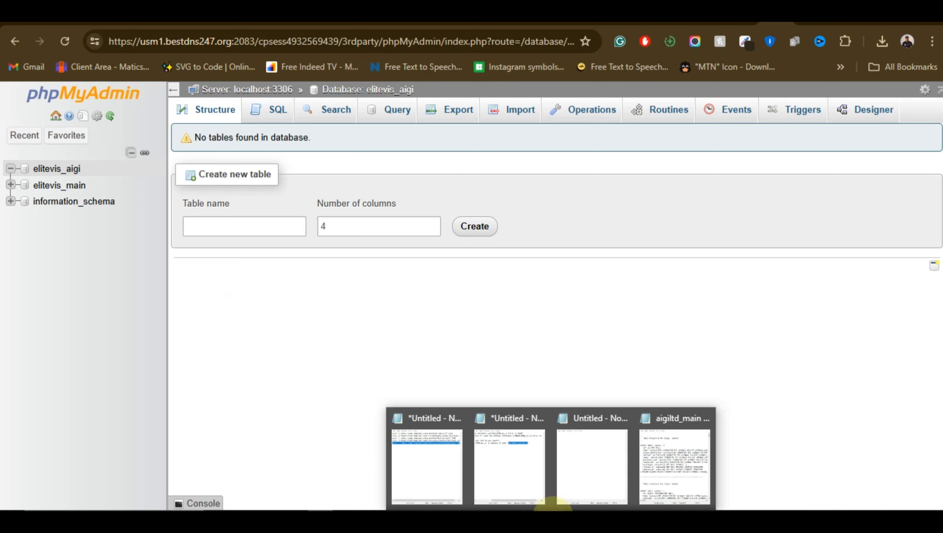
pyautogui.click(657, 479)
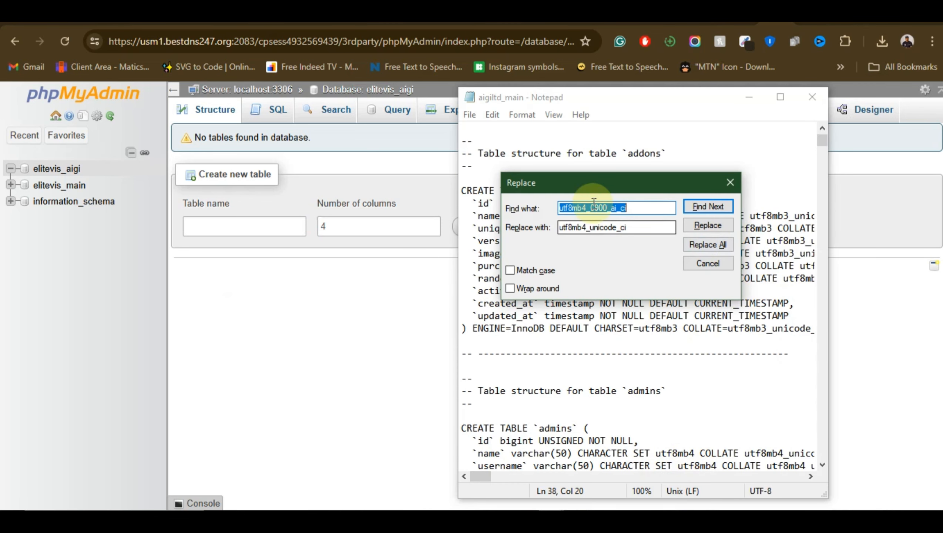
pyautogui.doubleClick(579, 228)
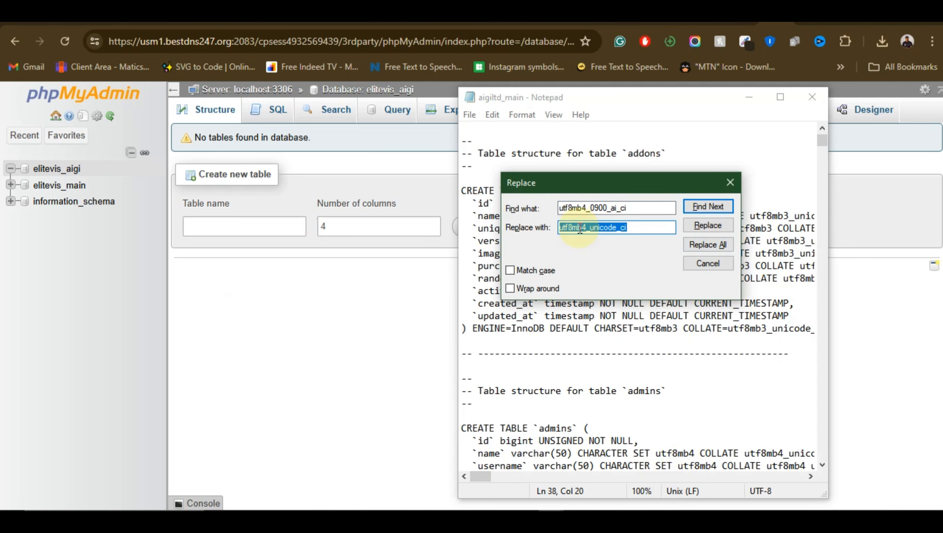
pyautogui.hotkey('ctrl', 'v')
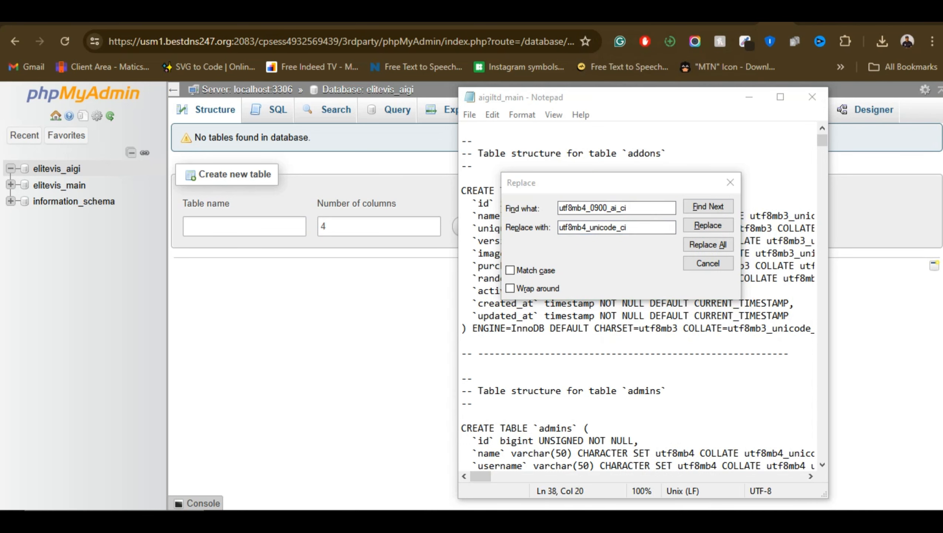
pyautogui.click(597, 9)
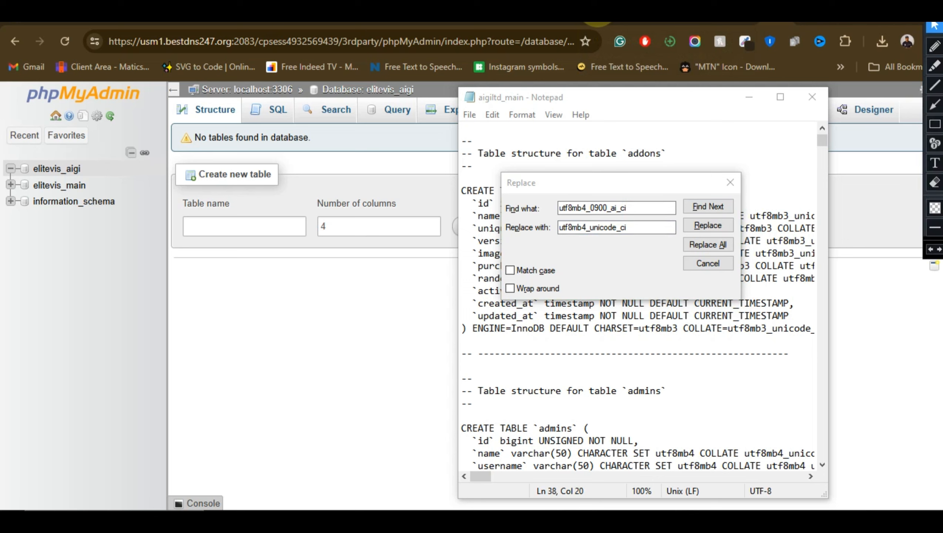
pyautogui.click(934, 123)
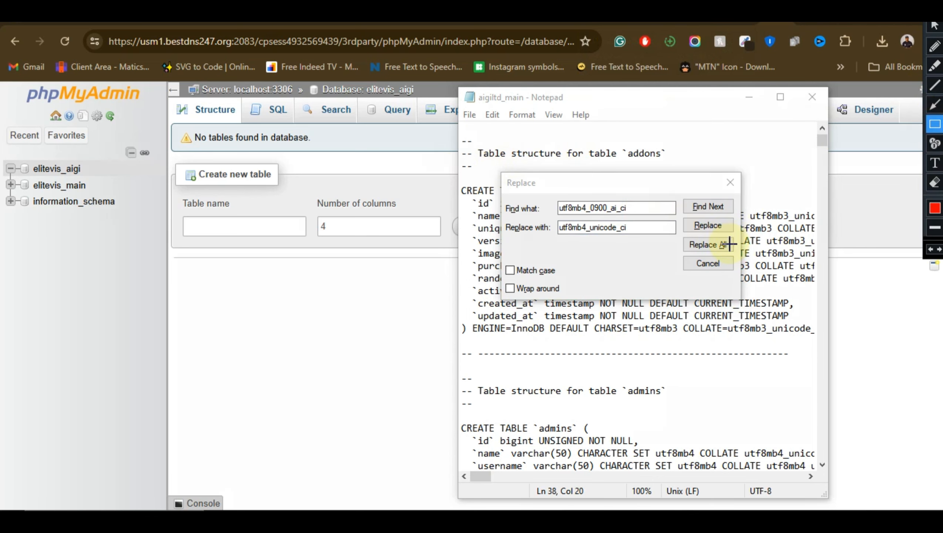
pyautogui.moveTo(726, 248)
pyautogui.mouseDown()
pyautogui.moveTo(462, 171)
pyautogui.moveTo(729, 261)
pyautogui.mouseUp()
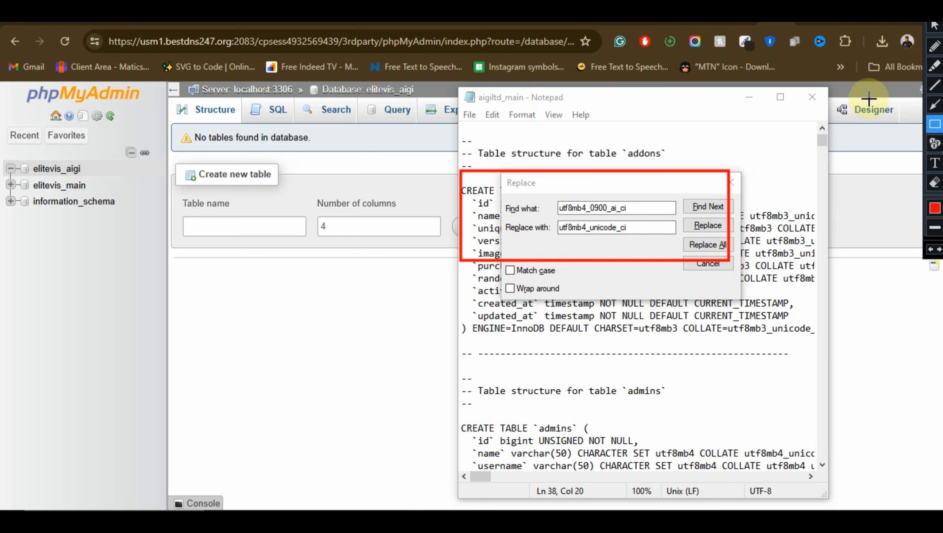
pyautogui.click(934, 46)
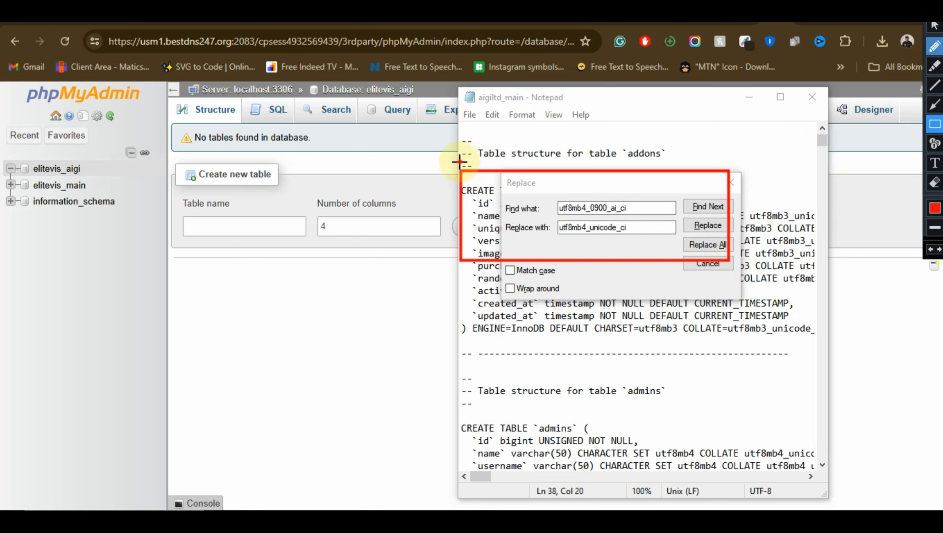
pyautogui.moveTo(416, 157)
pyautogui.mouseDown()
pyautogui.moveTo(753, 202)
pyautogui.moveTo(798, 285)
pyautogui.mouseUp()
pyautogui.click(934, 26)
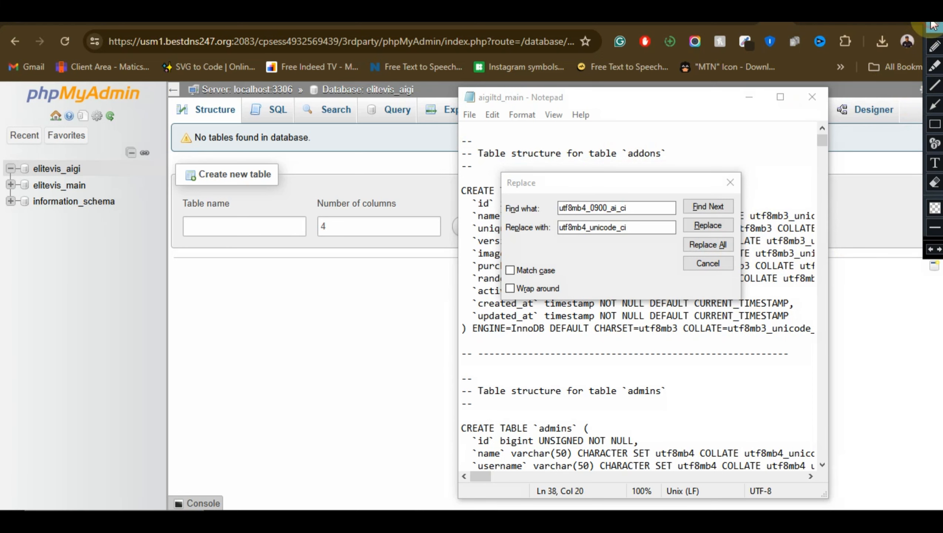
# Replace all occurrences of utf8mb4_0900_ai_ci with utf8mb4_unicode_ci in the aigiltd_main file and save it
pyautogui.click(707, 246)
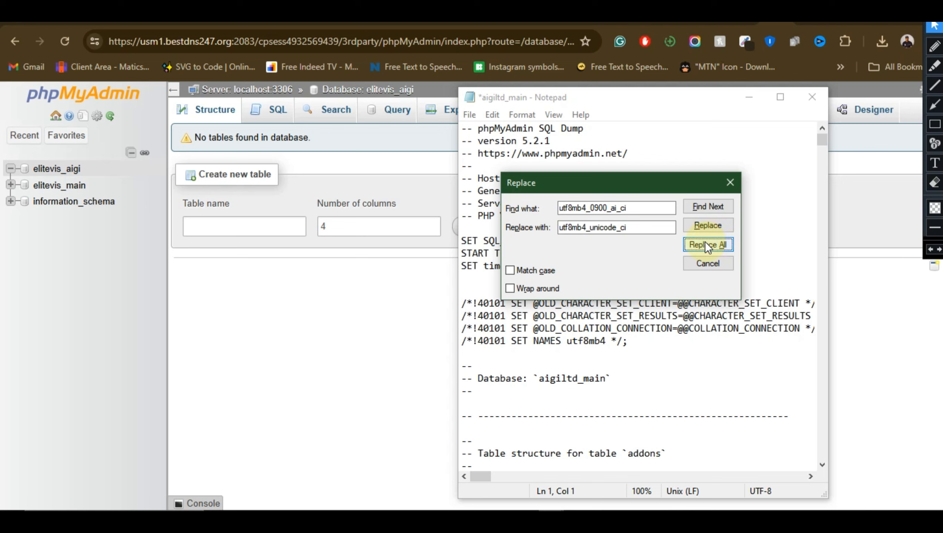
pyautogui.click(730, 182)
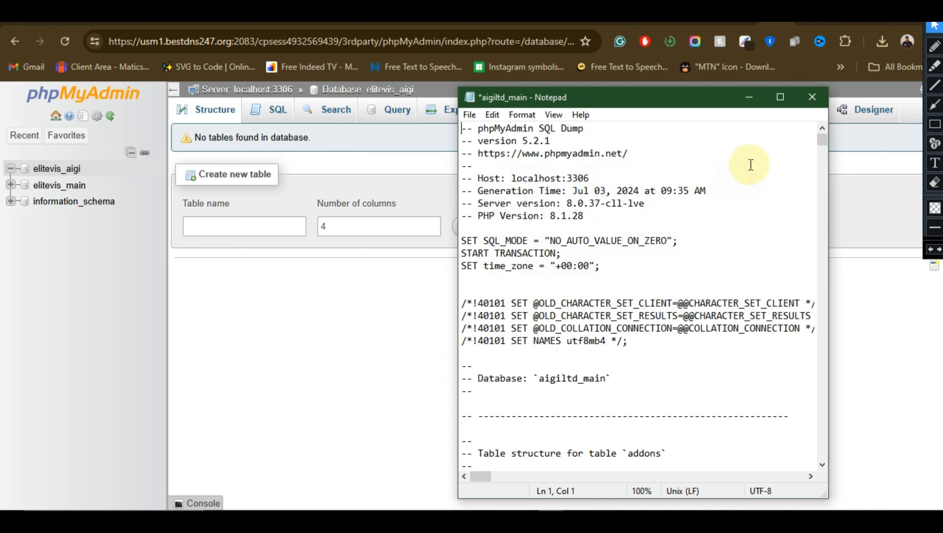
pyautogui.click(471, 111)
pyautogui.moveTo(489, 114)
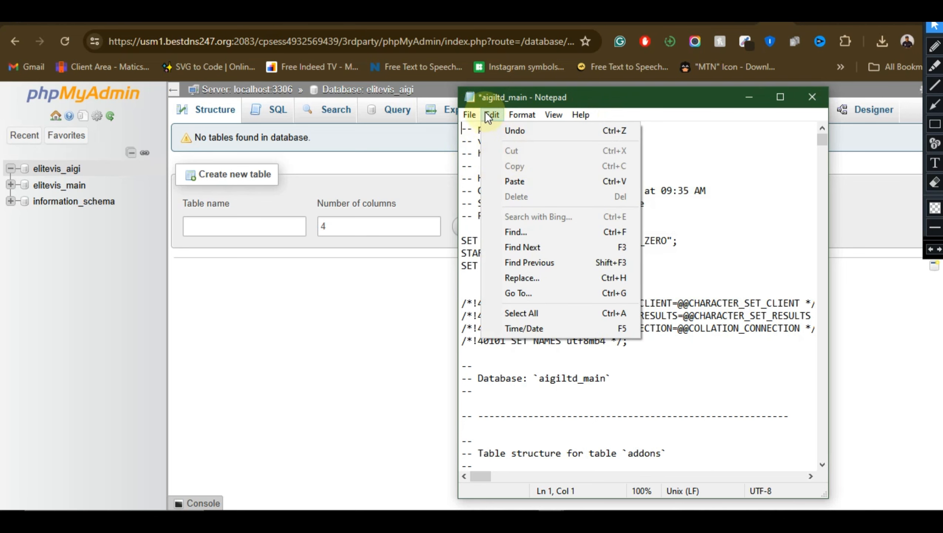
pyautogui.click(482, 174)
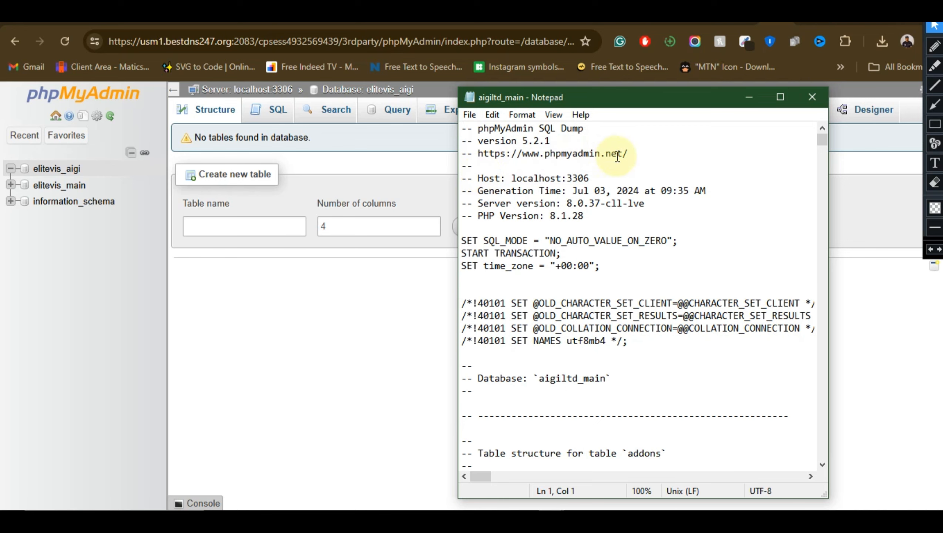
# Switch to phpMyAdmin and import aigiltd_main.sql from the Downloads folder into the elitevis_aigi database in SQL format
pyautogui.click(395, 294)
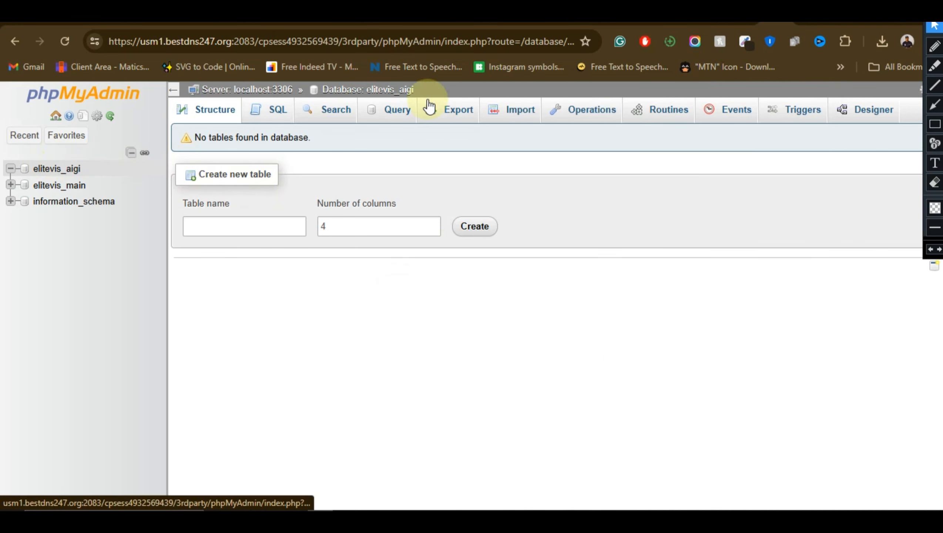
pyautogui.click(519, 122)
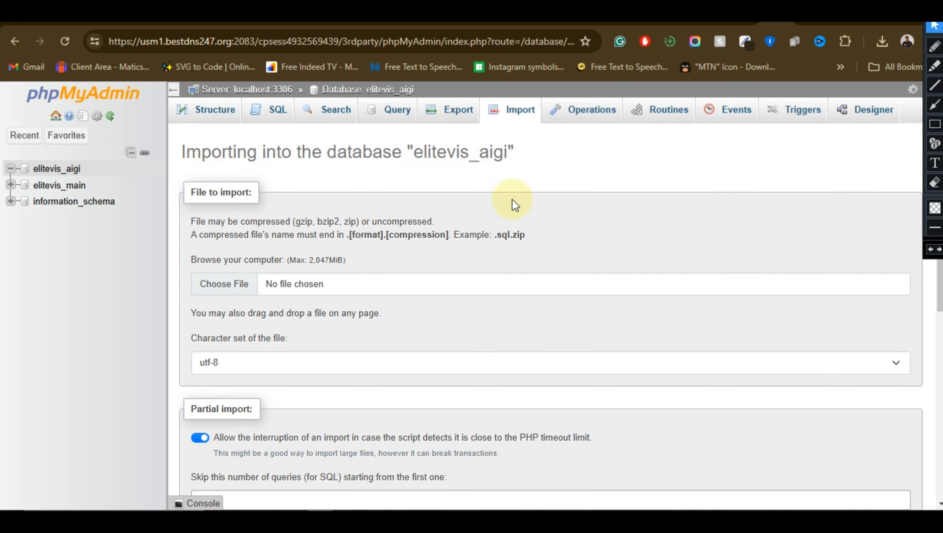
pyautogui.click(245, 293)
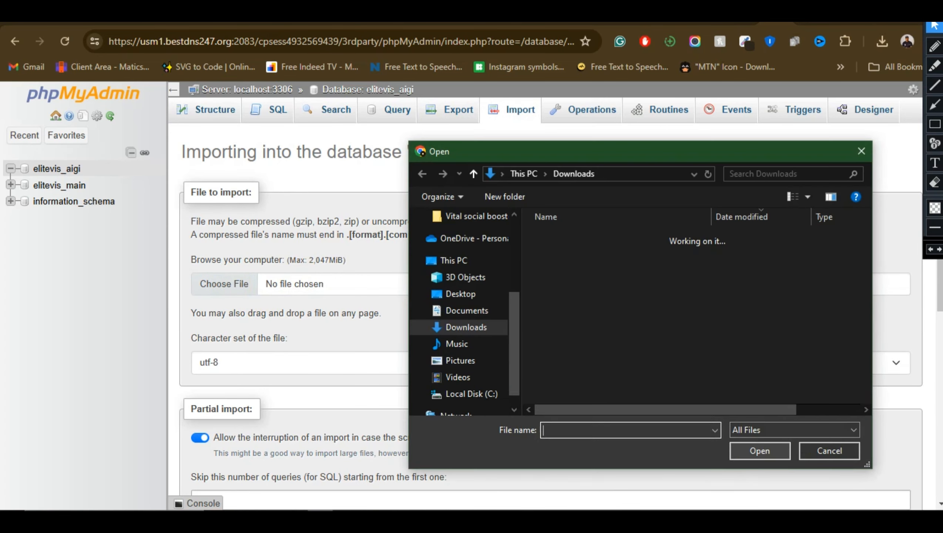
pyautogui.click(619, 261)
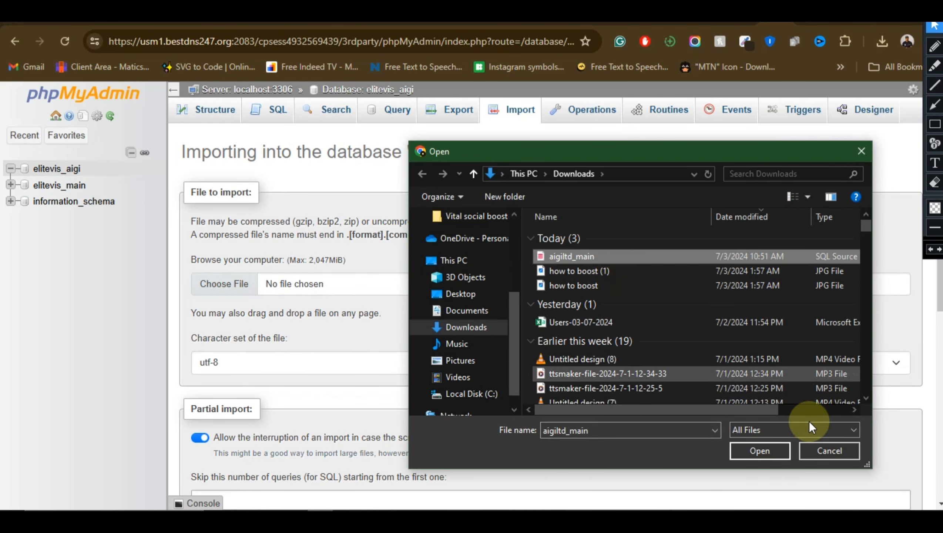
pyautogui.click(758, 452)
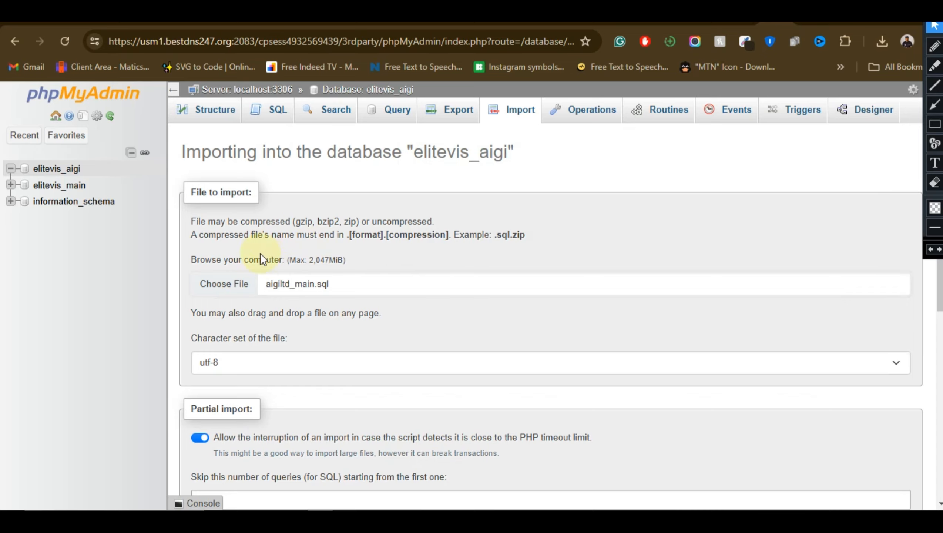
pyautogui.scroll(-10, 322, 300)
pyautogui.scroll(-1, 314, 307)
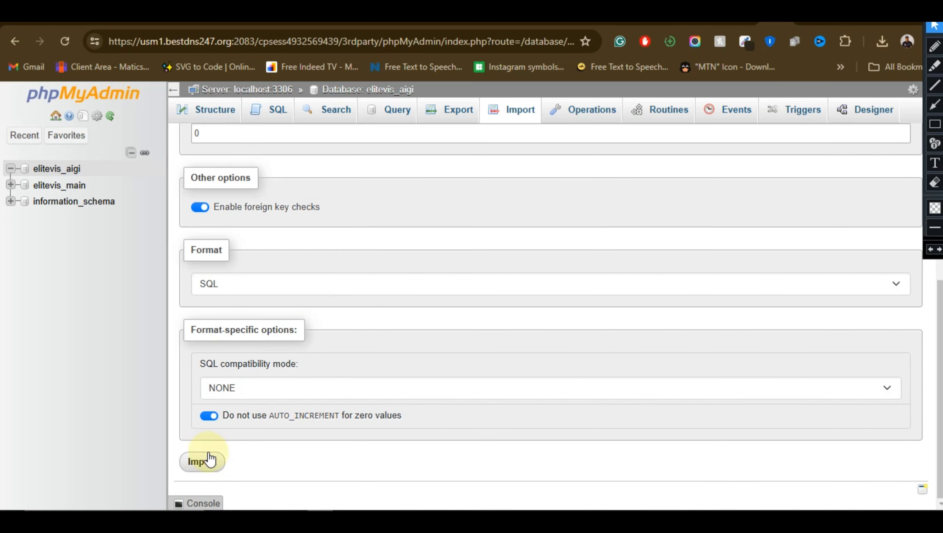
pyautogui.click(202, 461)
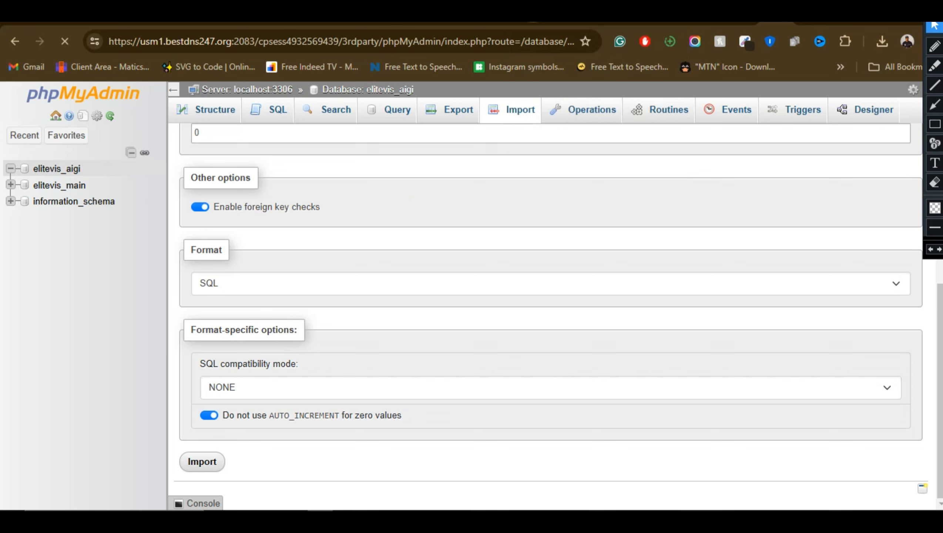
pyautogui.scroll(5, 458, 203)
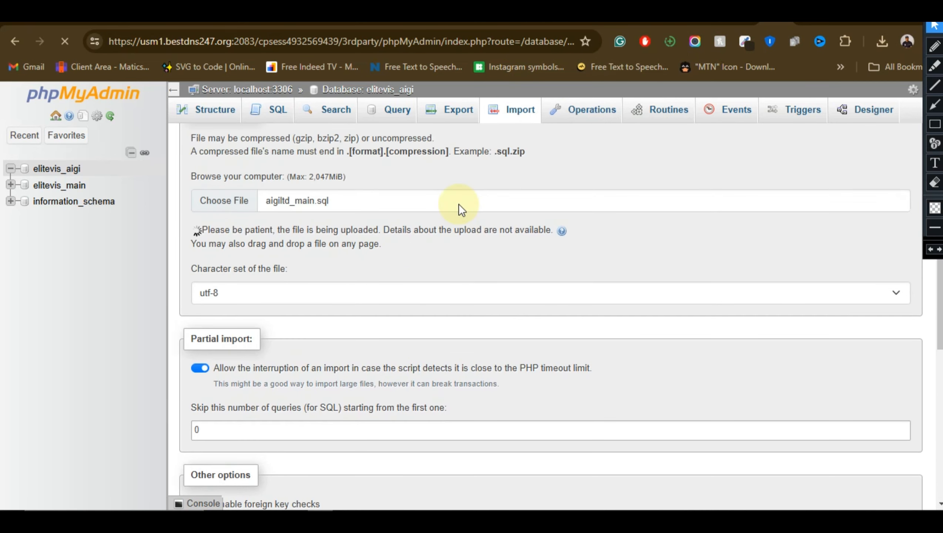
pyautogui.scroll(1, 458, 203)
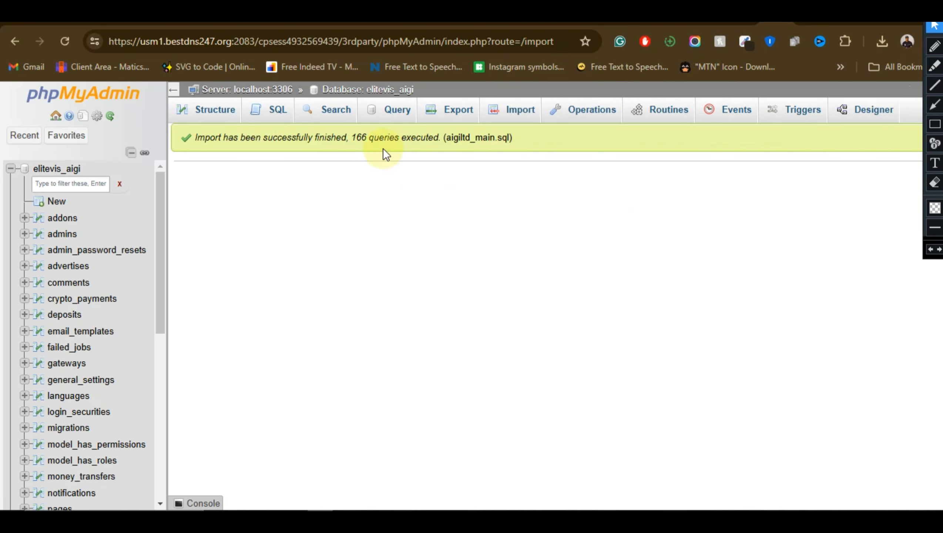
pyautogui.click(934, 104)
pyautogui.moveTo(240, 320); pyautogui.dragTo(311, 153)
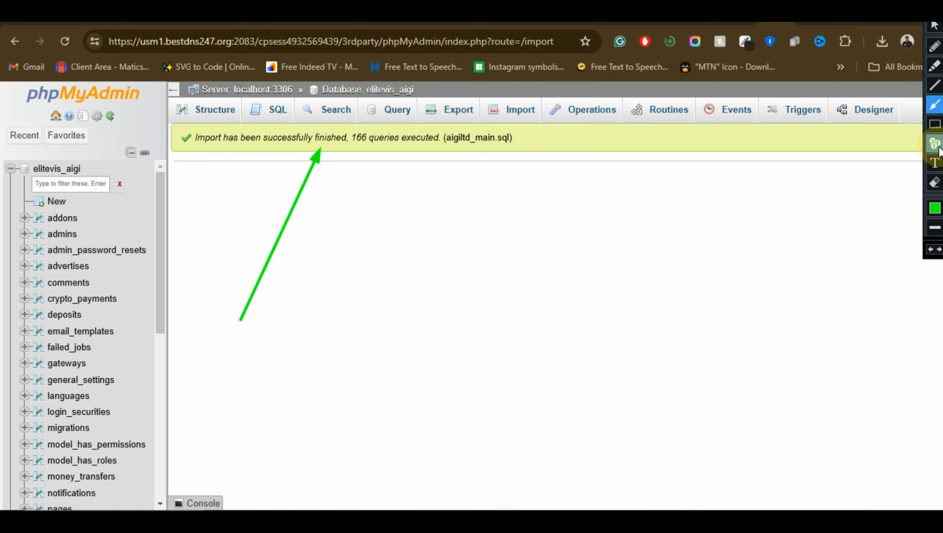
pyautogui.click(935, 183)
pyautogui.moveTo(160, 141)
pyautogui.mouseDown()
pyautogui.moveTo(196, 131)
pyautogui.moveTo(427, 215)
pyautogui.moveTo(453, 379)
pyautogui.mouseUp()
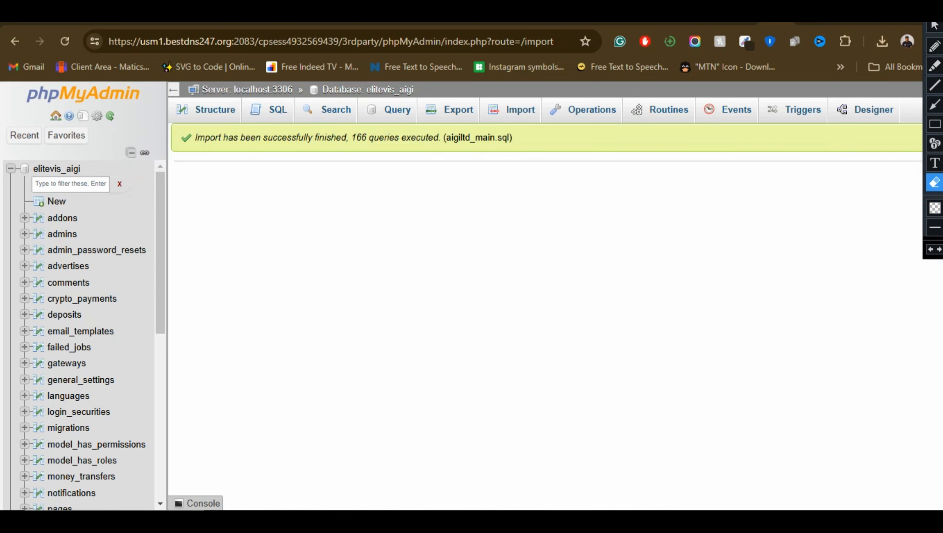
pyautogui.click(934, 26)
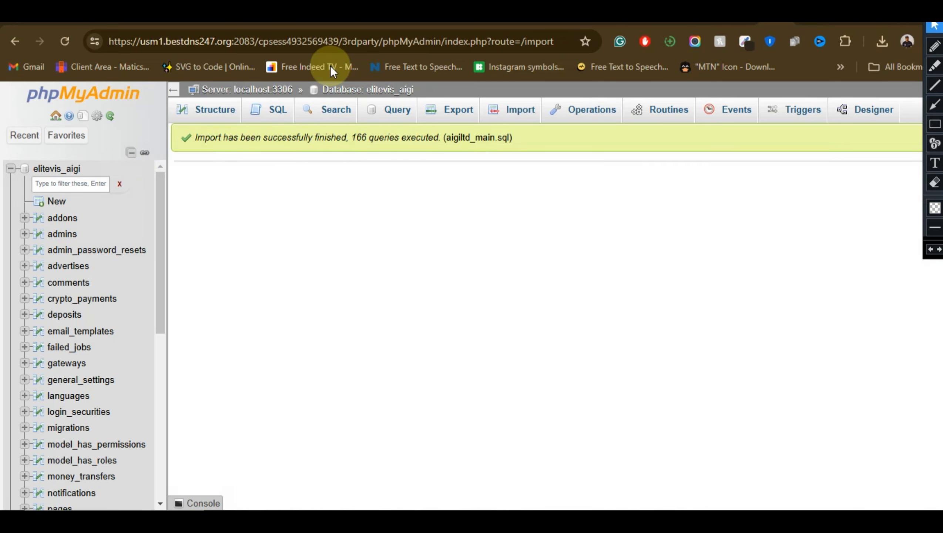
# Open the structure of the elitevis_aigi database and check the imported tables, their collations and the table total
pyautogui.click(368, 89)
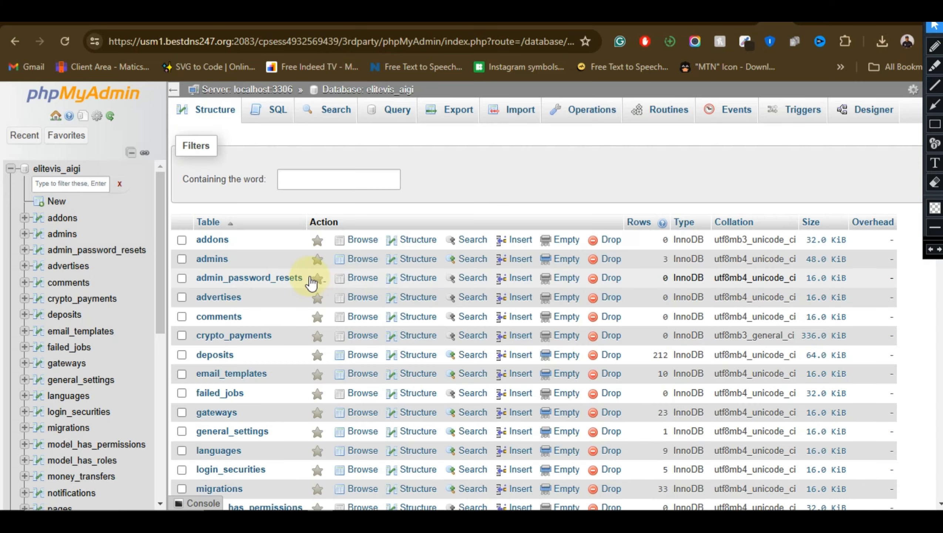
pyautogui.scroll(-3, 305, 284)
pyautogui.scroll(-10, 305, 284)
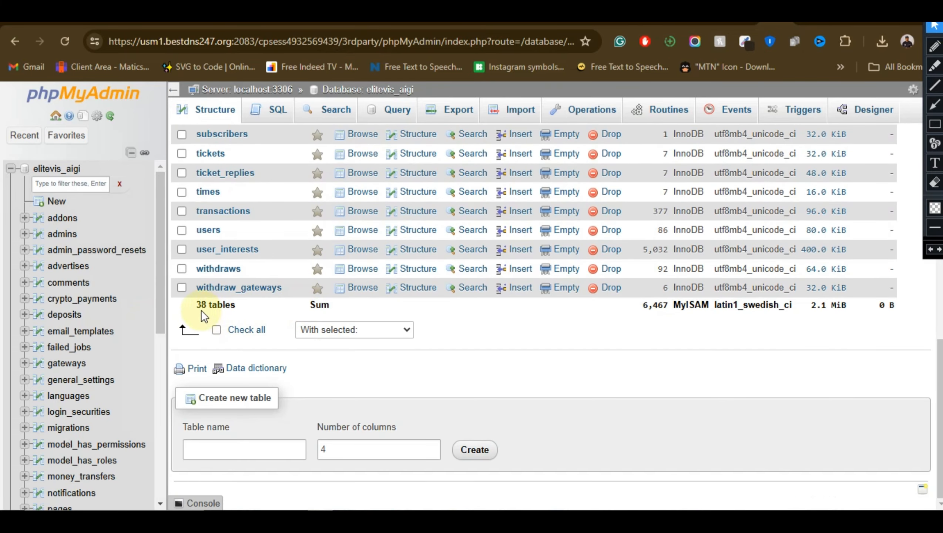
pyautogui.moveTo(194, 306); pyautogui.dragTo(248, 304)
pyautogui.click(246, 306)
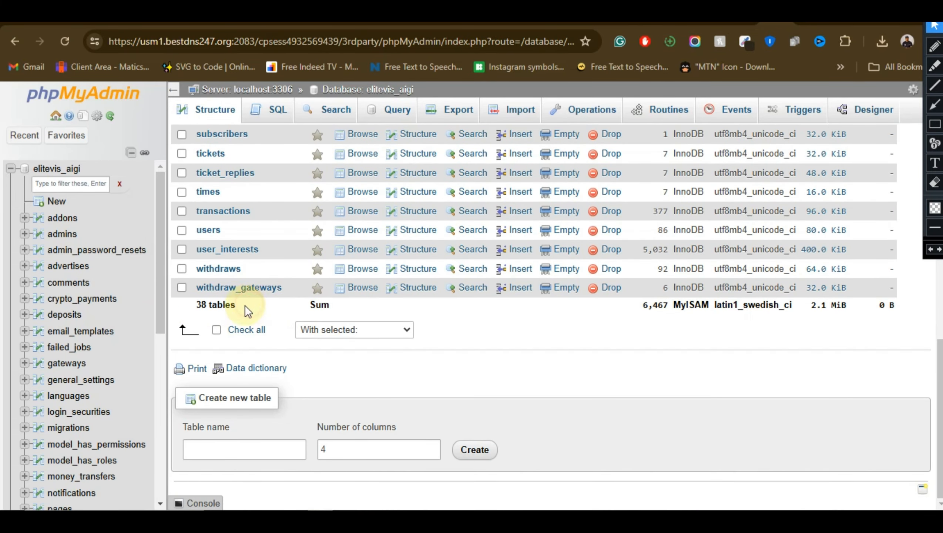